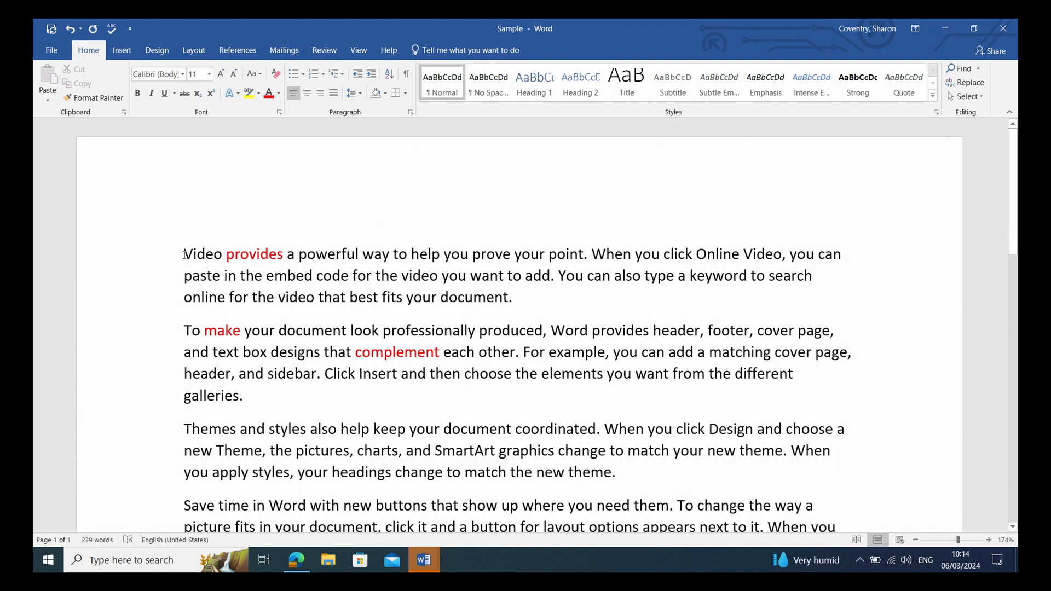
Set the first line of the opening paragraph to the Arial font at size 12.
left_click(145, 259)
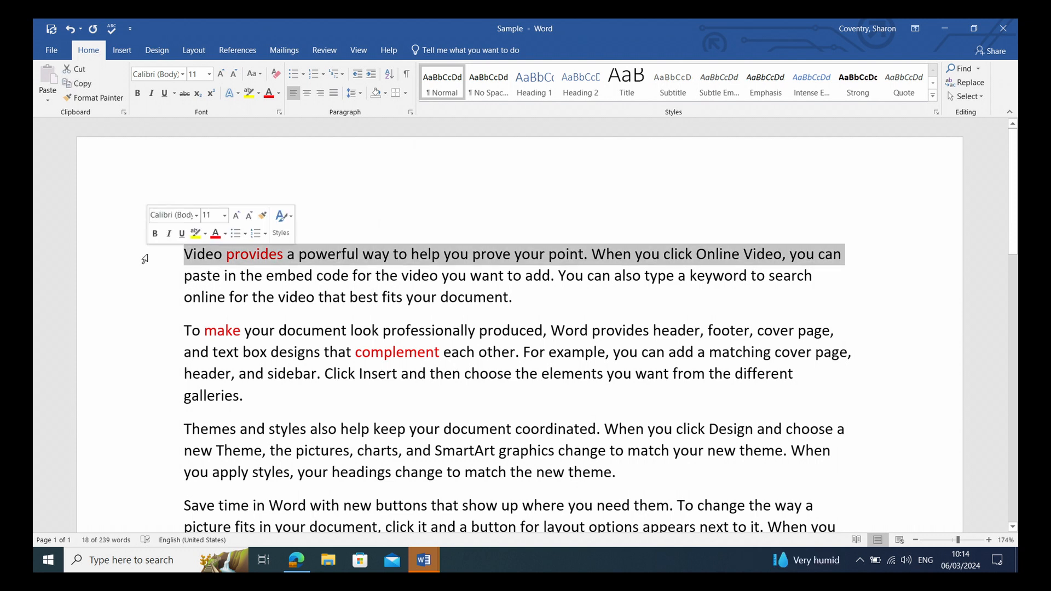
left_click(184, 81)
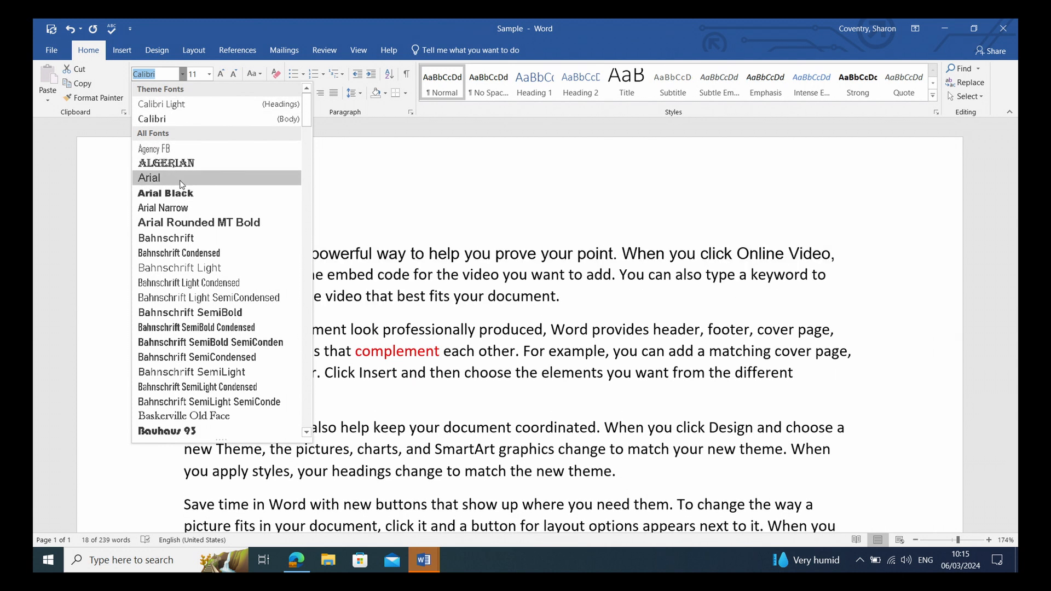
left_click(179, 182)
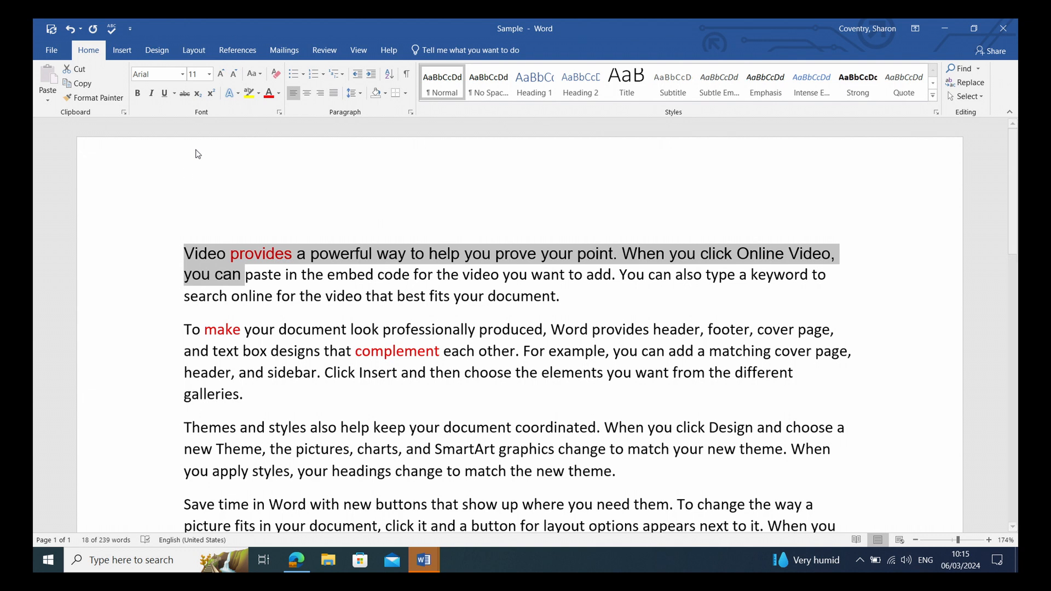
left_click(209, 76)
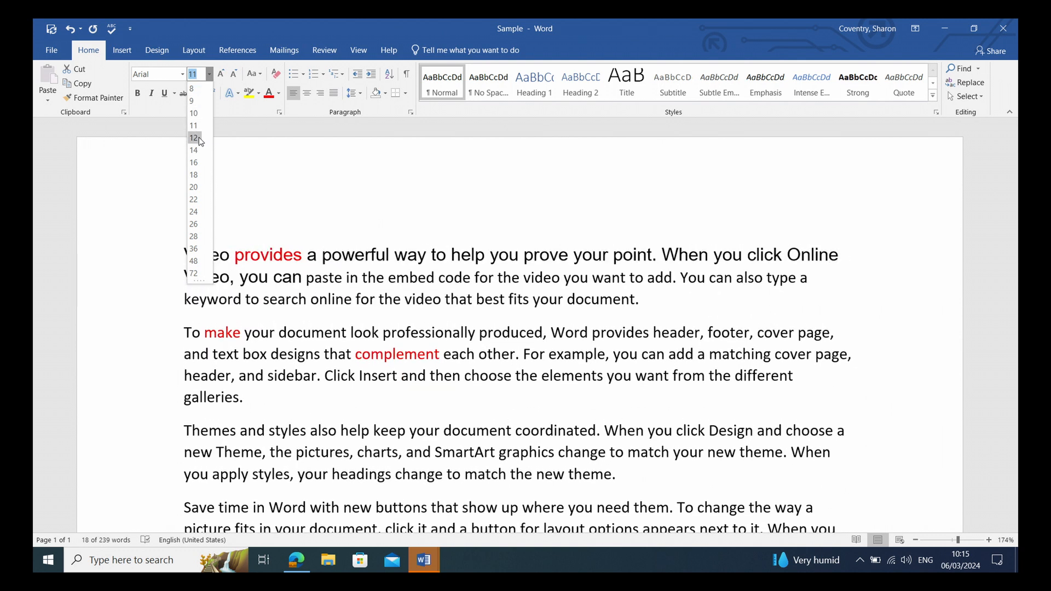
left_click(194, 138)
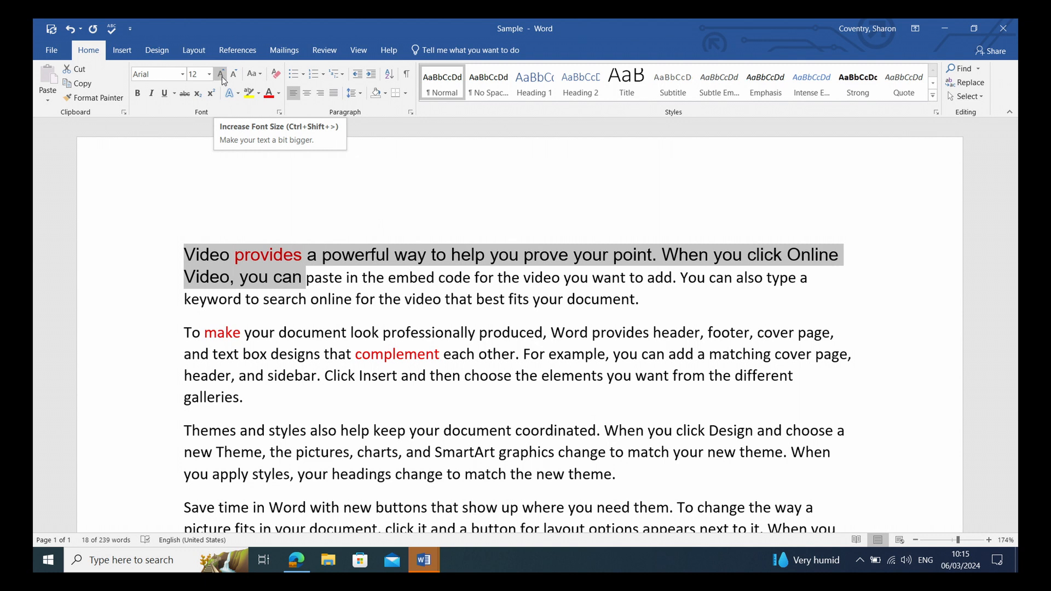
left_click(259, 299)
key("ctrl+Home")
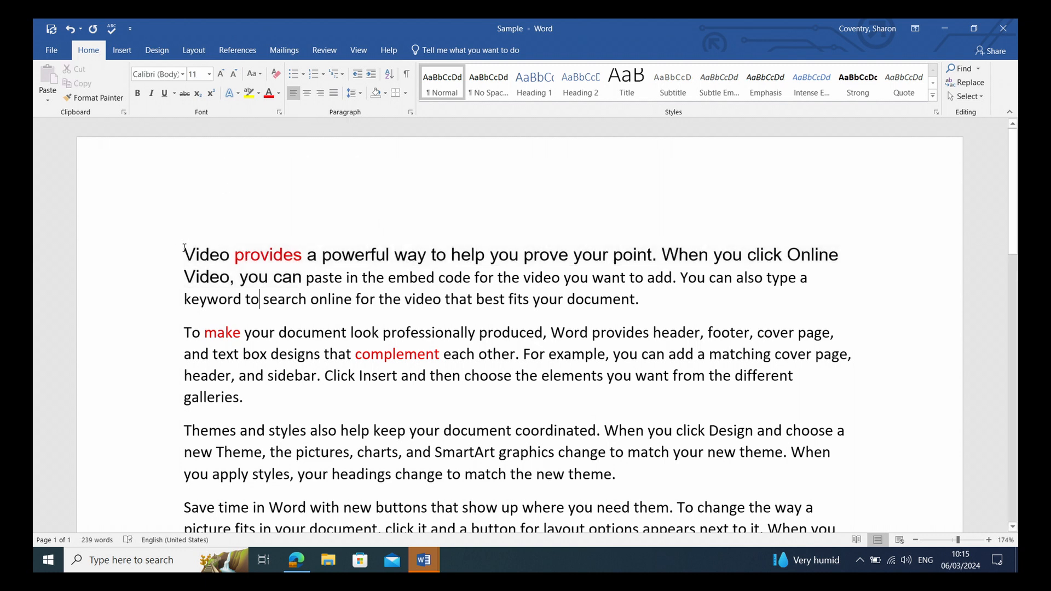
Set "Video provides a" to font size 16 and split it off onto its own line as a heading.
left_click_drag(185, 254, 322, 256)
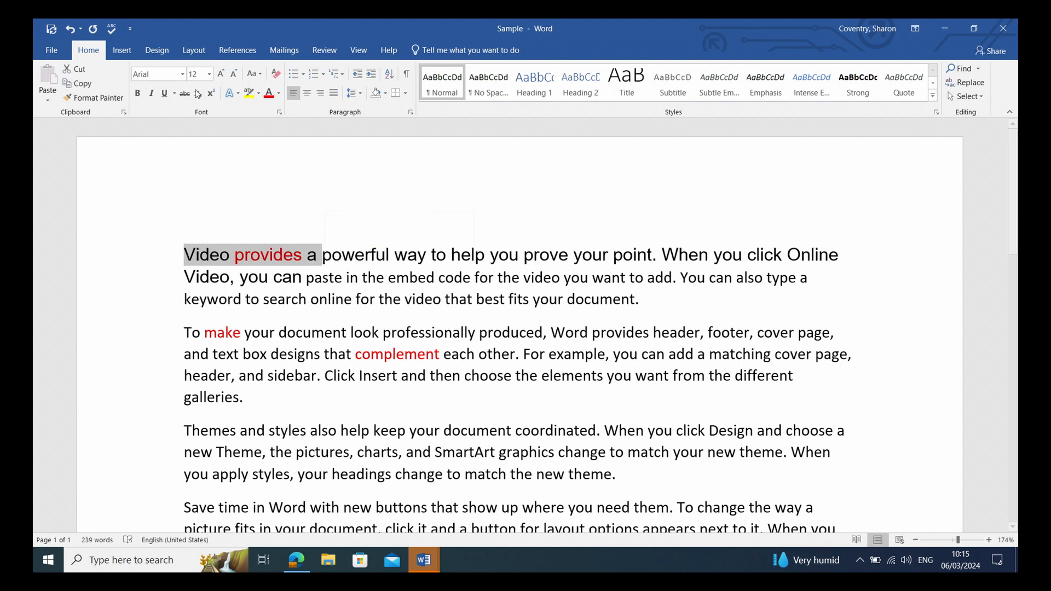
left_click(209, 74)
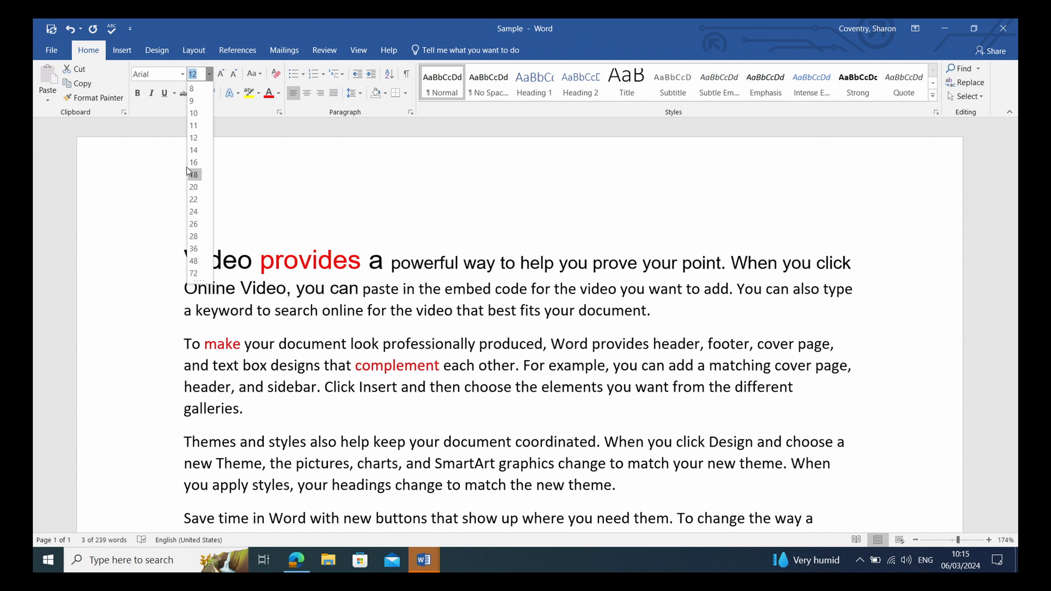
left_click(194, 164)
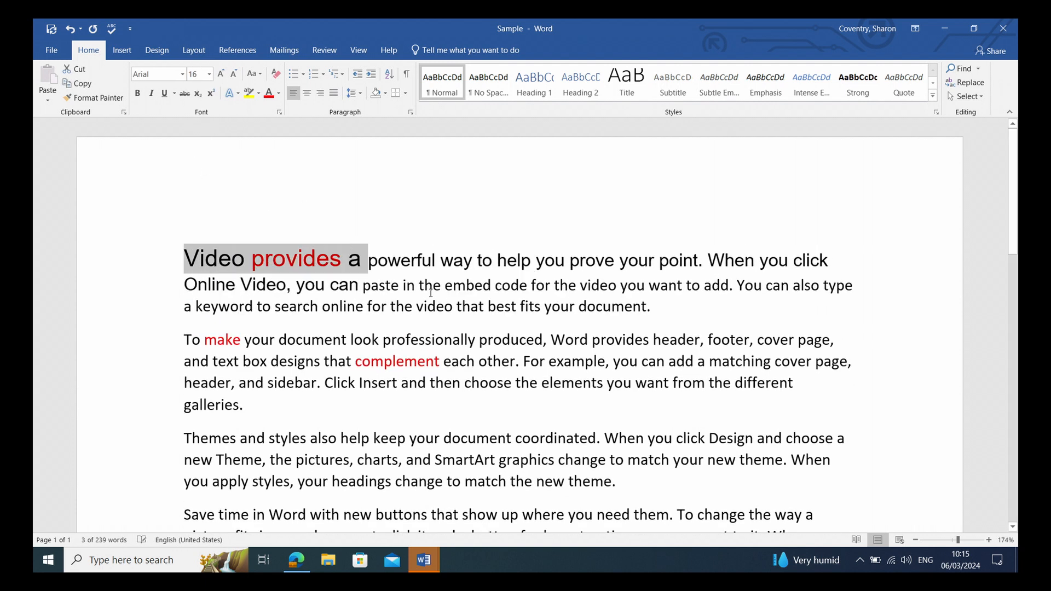
left_click(368, 264)
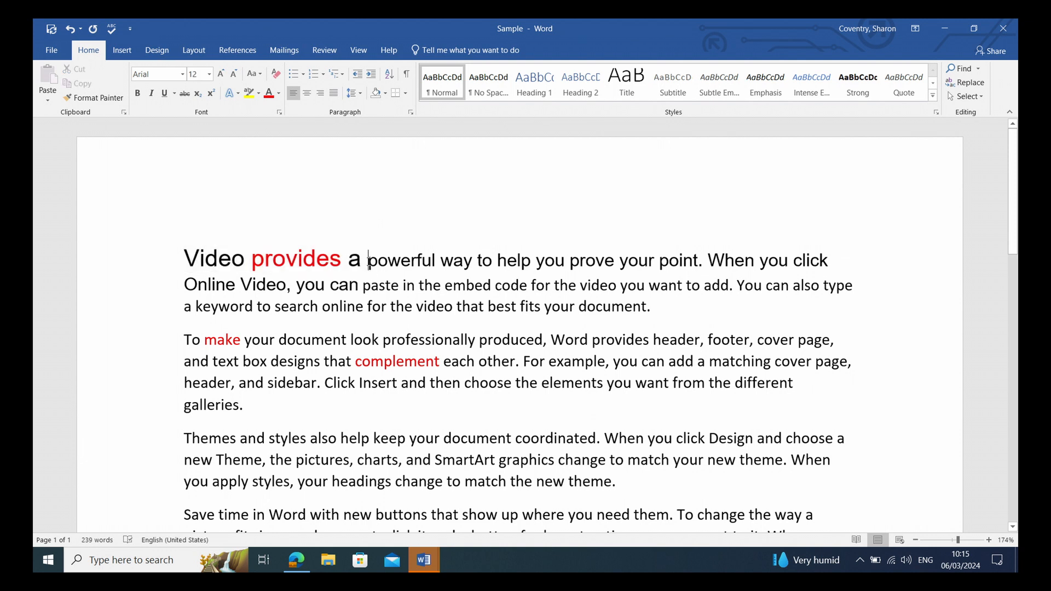
key("Return")
Set "To make your document" to font size 14 and split it off onto its own line.
left_click_drag(183, 373, 349, 373)
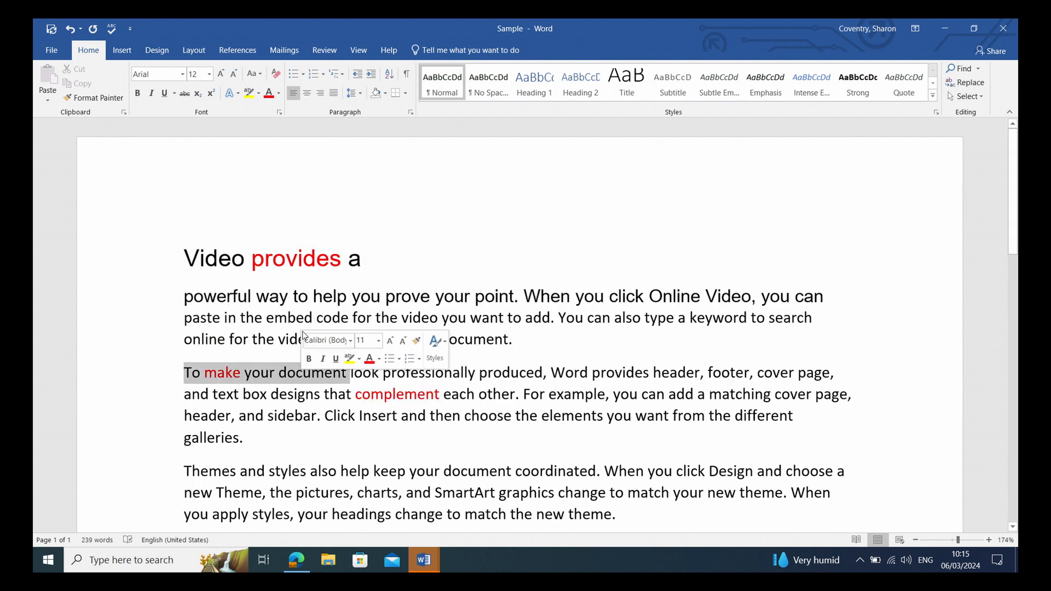
left_click(209, 74)
left_click(194, 150)
left_click(436, 378)
left_click(392, 378)
key("Return")
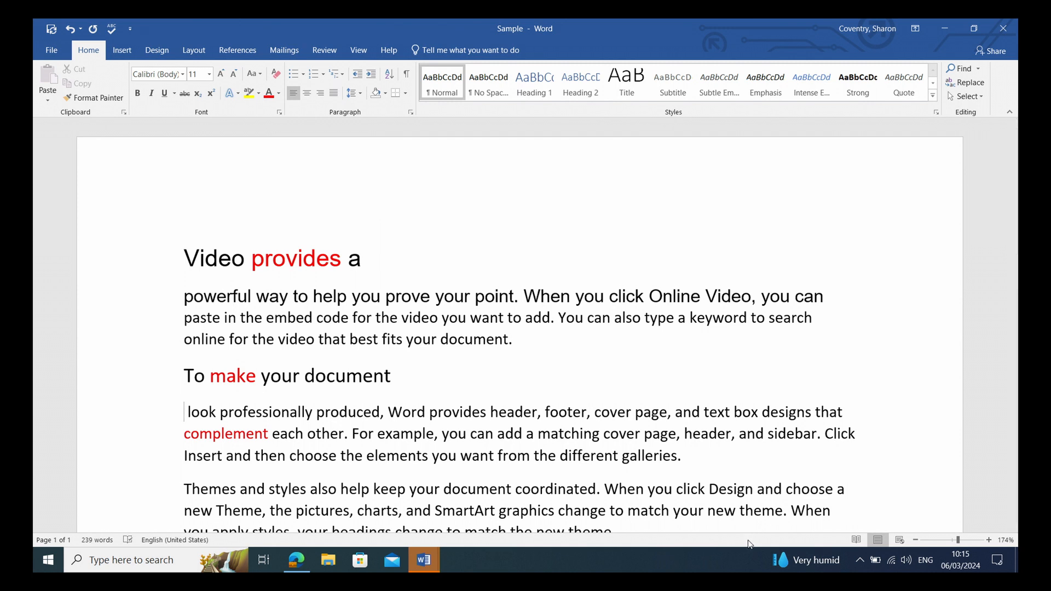
Select the whole document and increase the font size of all text by two steps.
key("ctrl+a")
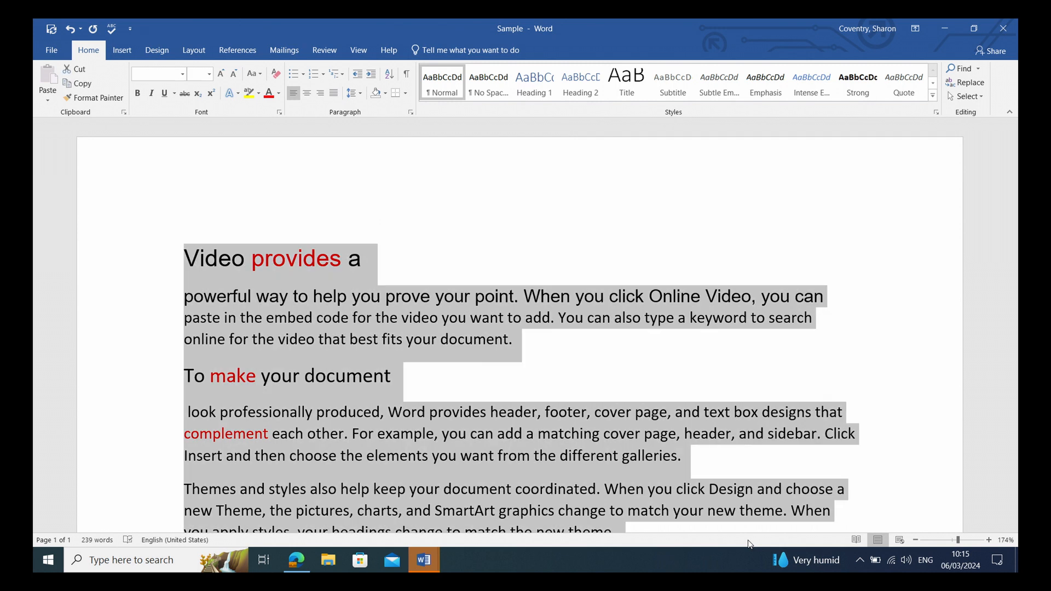
left_click(209, 73)
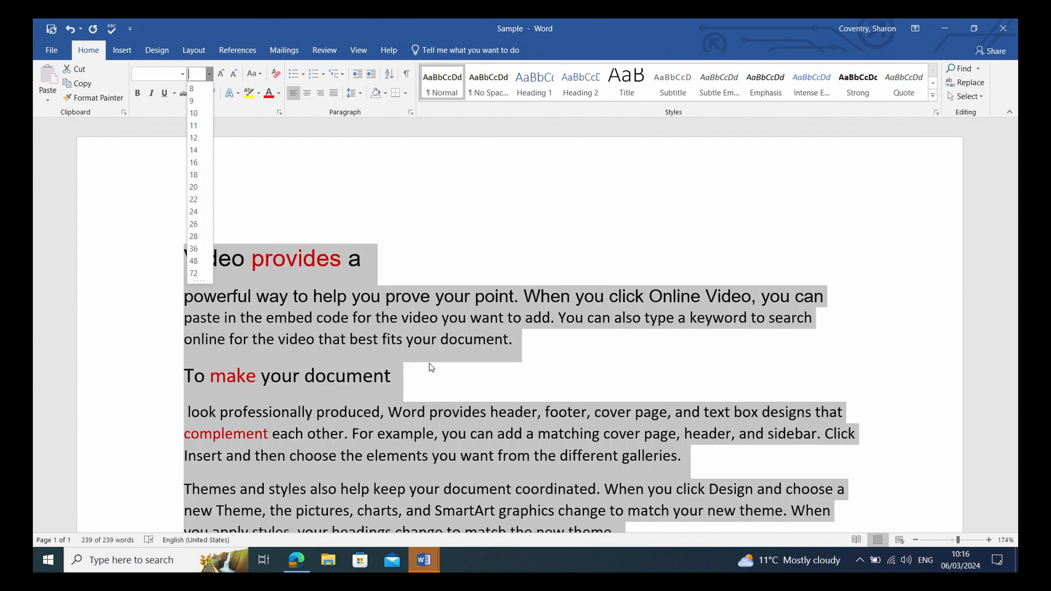
left_click(351, 333)
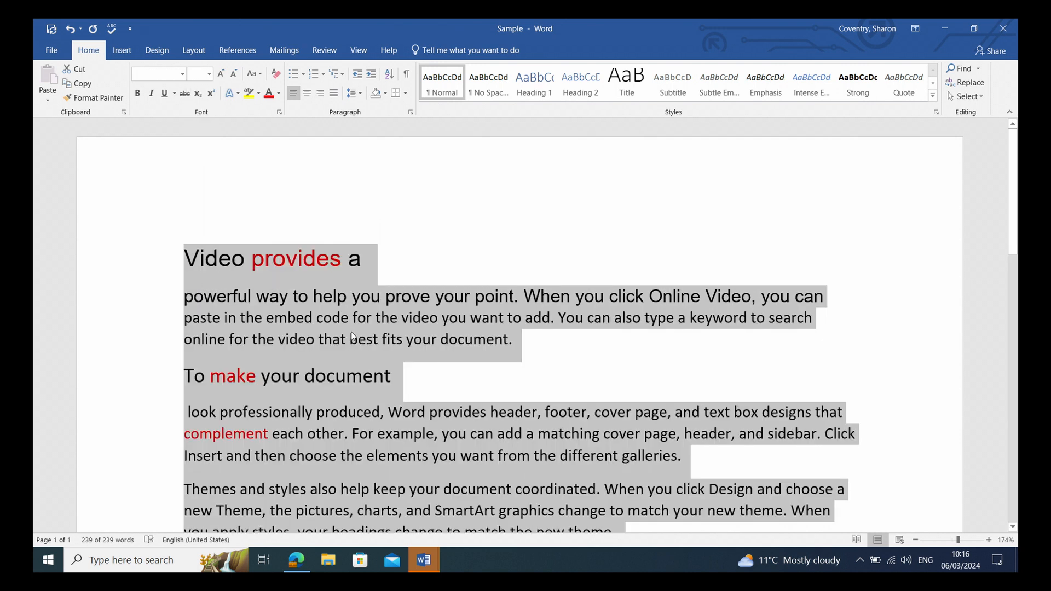
left_click(220, 75)
left_click(221, 75)
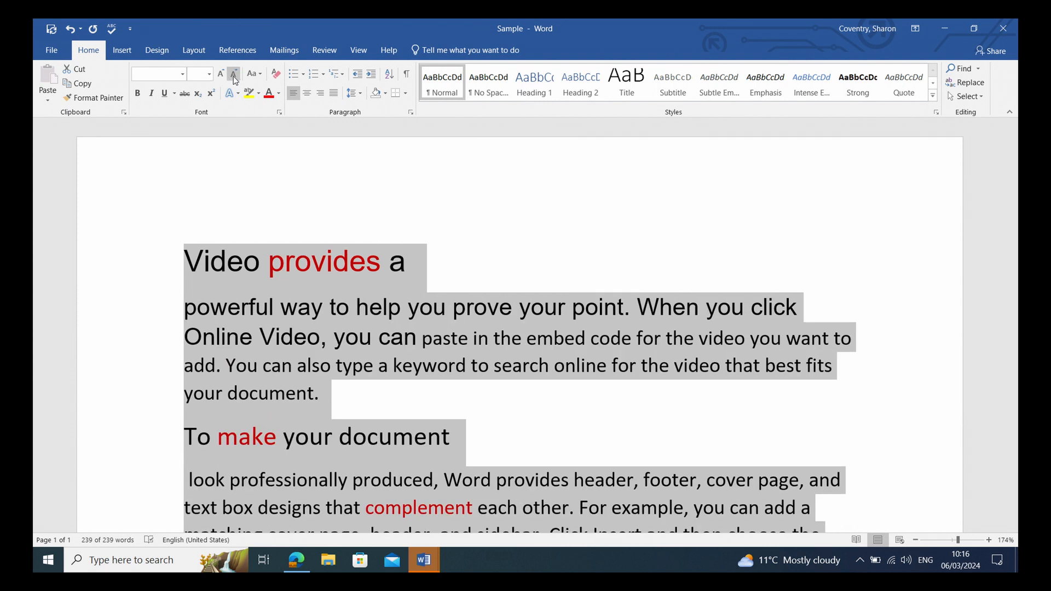
Shrink all the selected text below its original sizes and enlarge it back to those sizes.
left_click(234, 75)
left_click(234, 77)
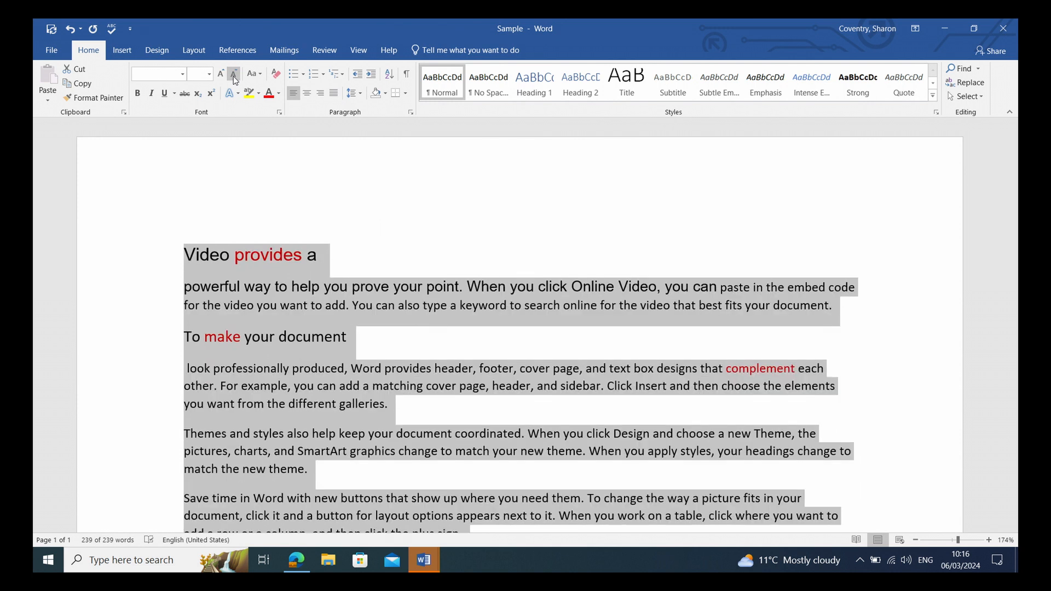
left_click(220, 78)
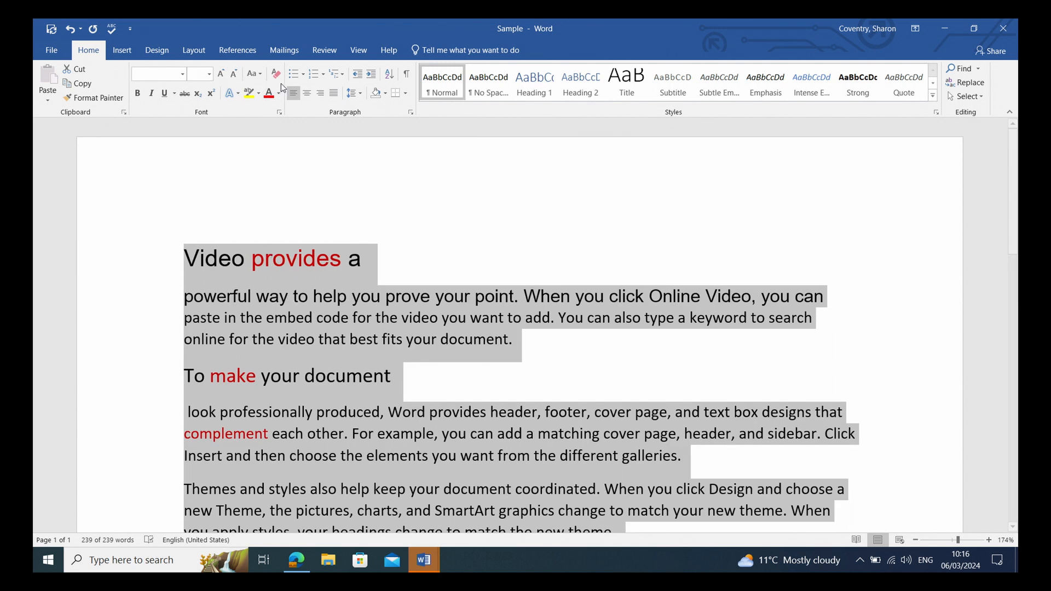
Change the case of the whole document to UPPERCASE, followed by Sentence case.
left_click(261, 80)
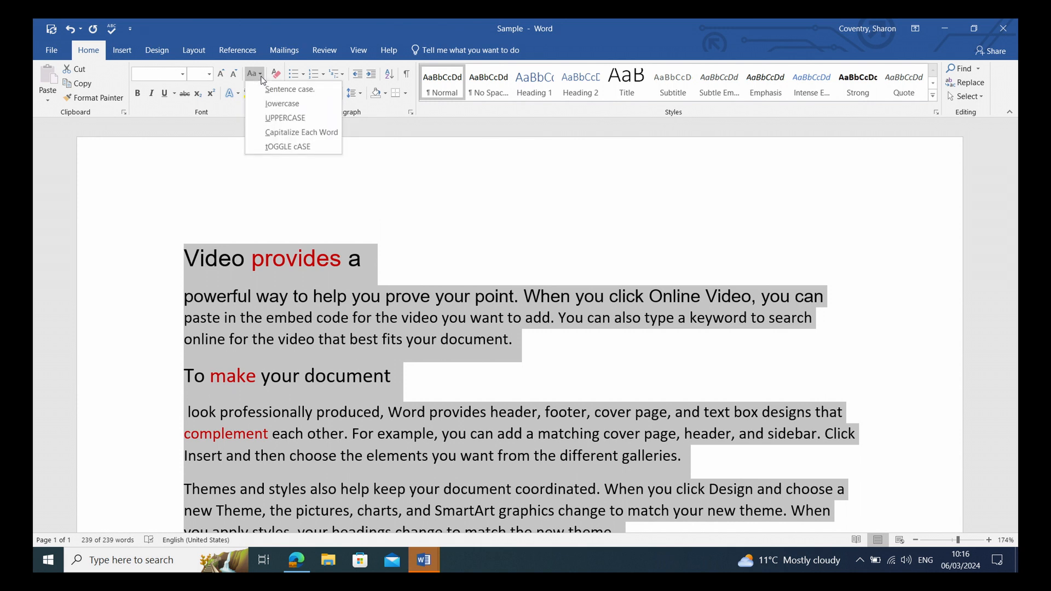
left_click(255, 119)
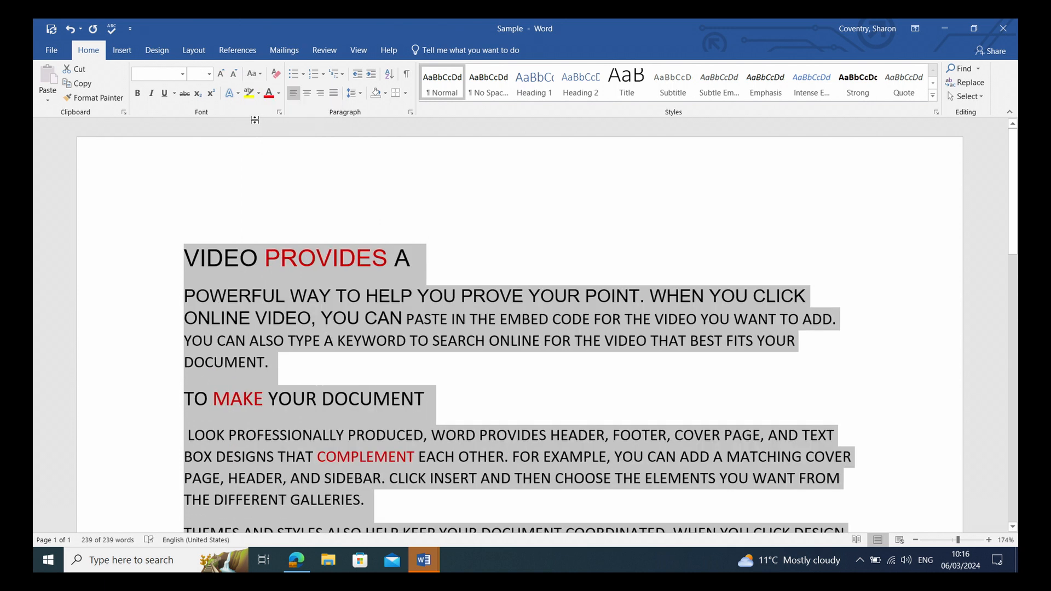
left_click(262, 75)
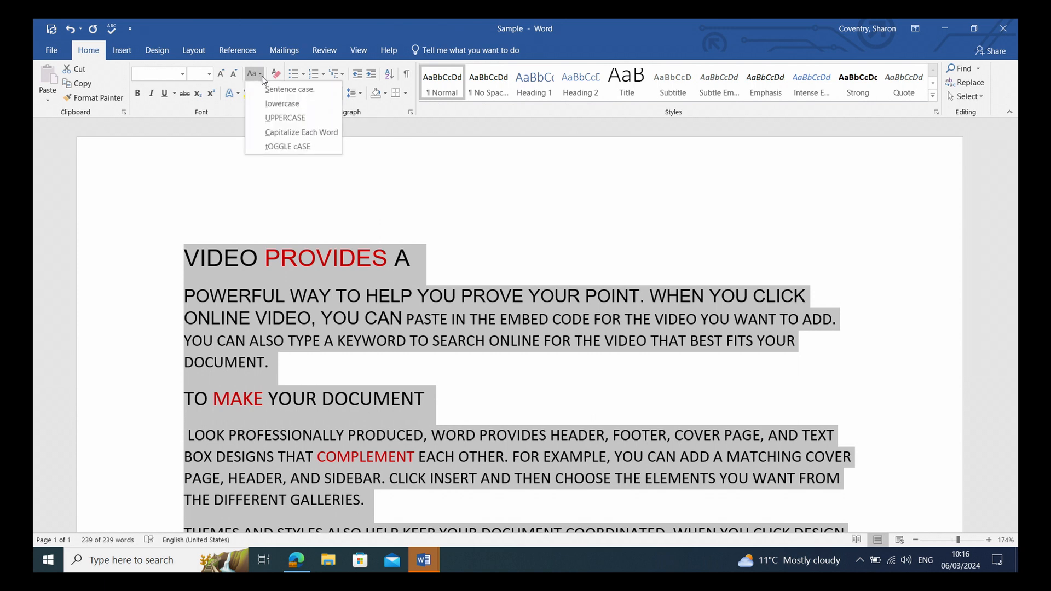
left_click(266, 89)
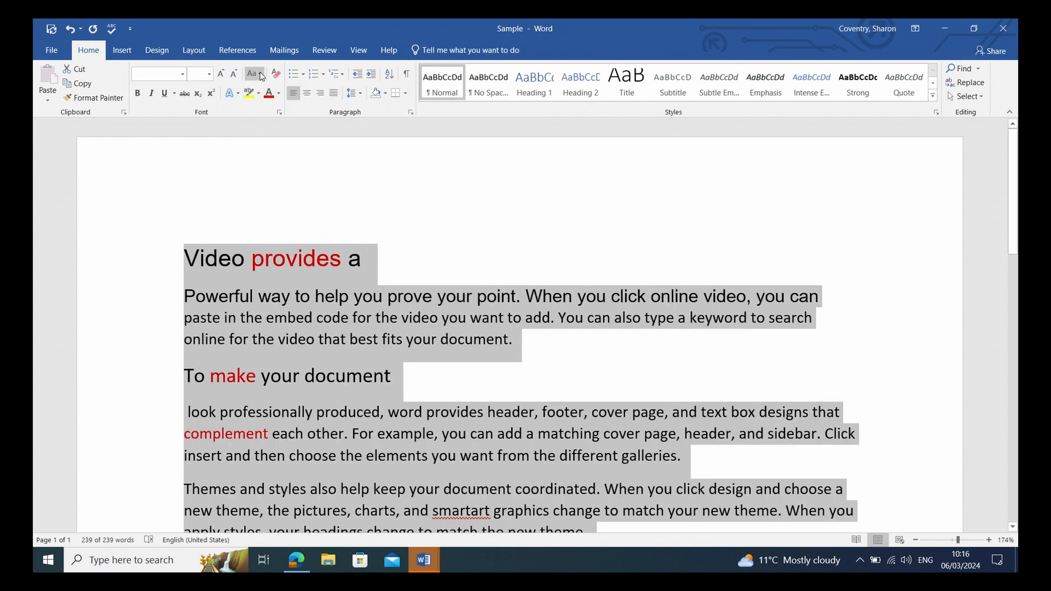
Change the case of the whole document to lowercase, followed by Capitalize Each Word, and deselect the text.
left_click(261, 75)
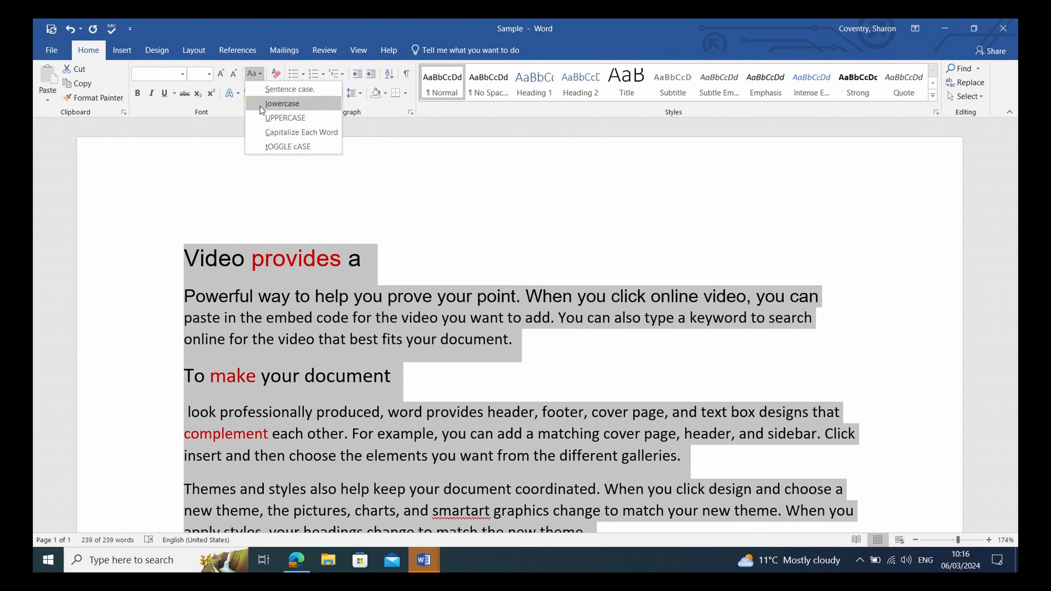
left_click(262, 104)
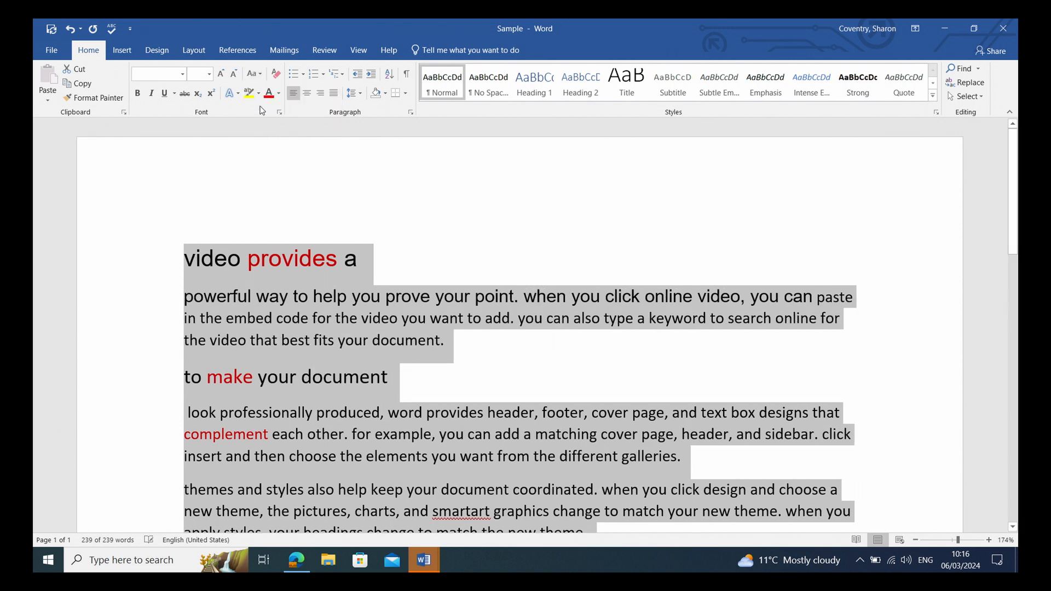
left_click(262, 76)
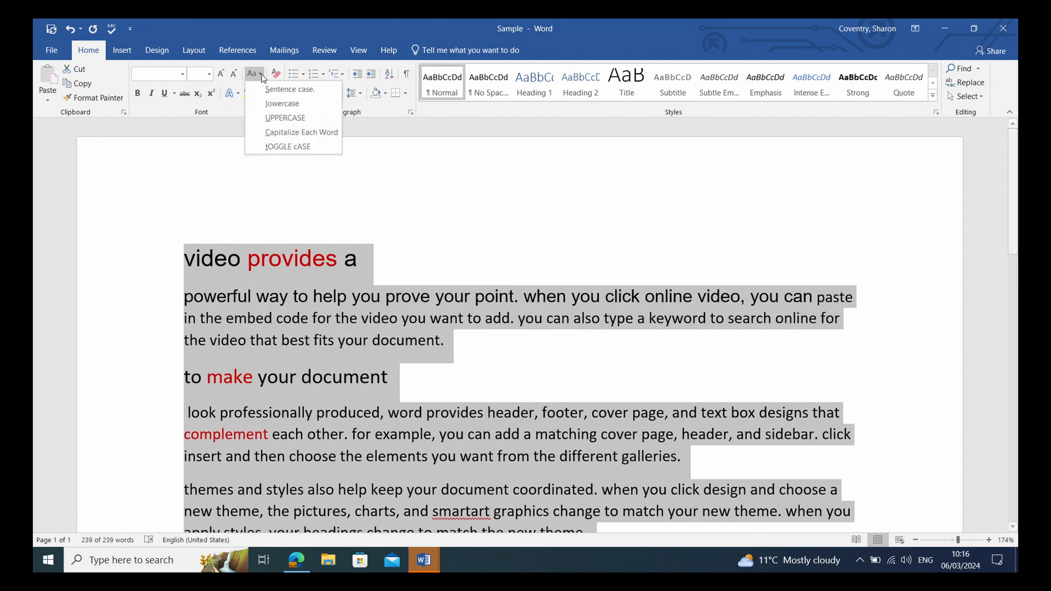
left_click(262, 133)
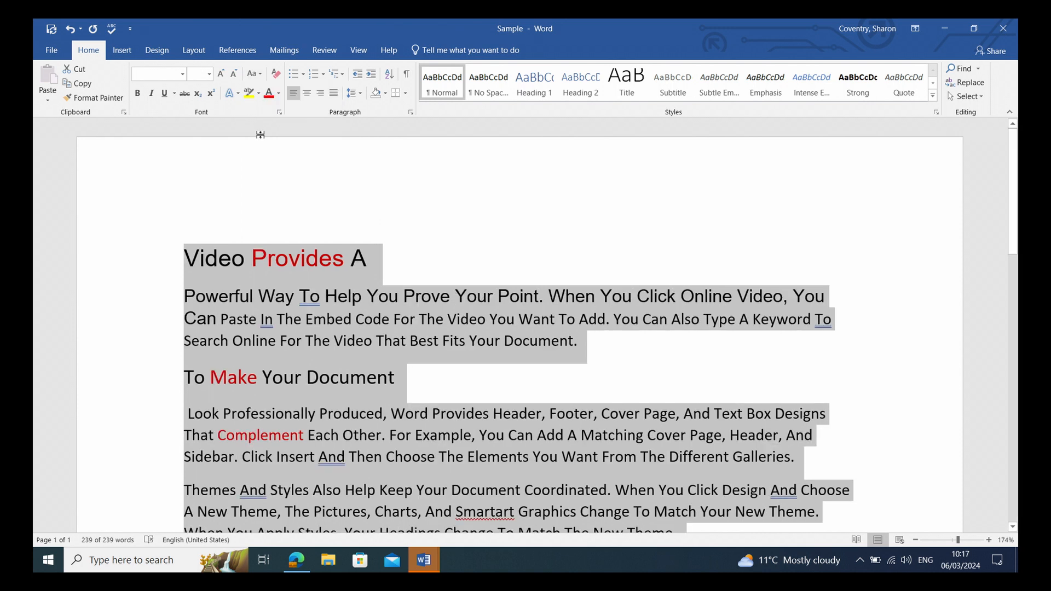
left_click(258, 74)
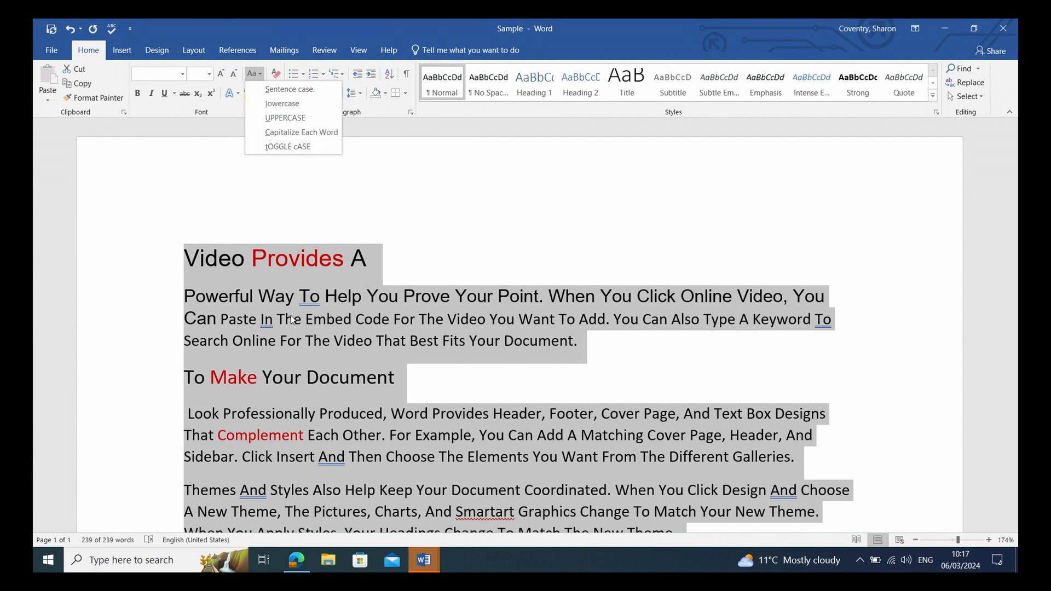
key("Escape")
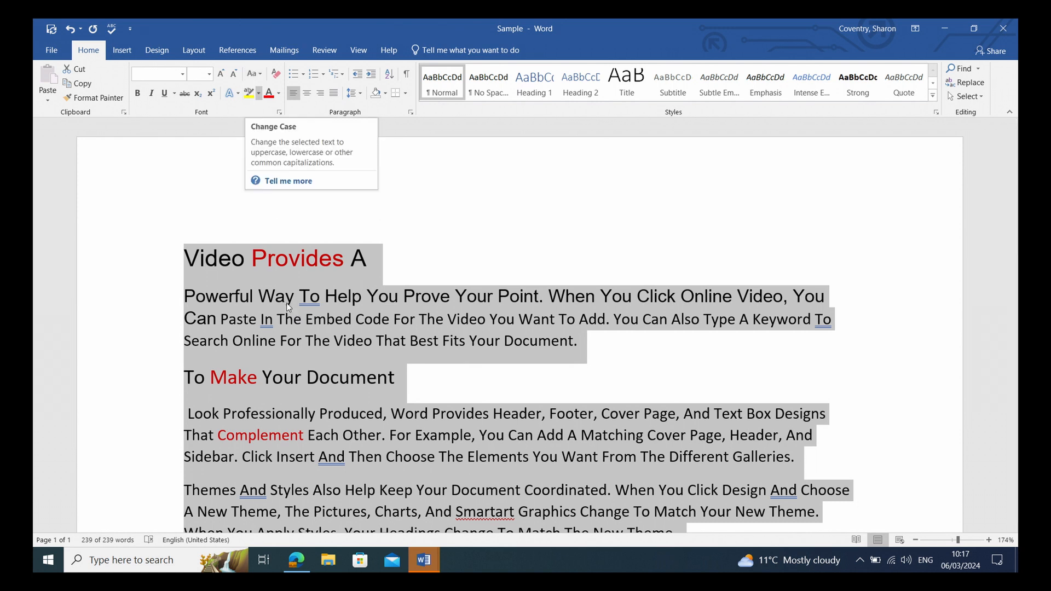
left_click(273, 372)
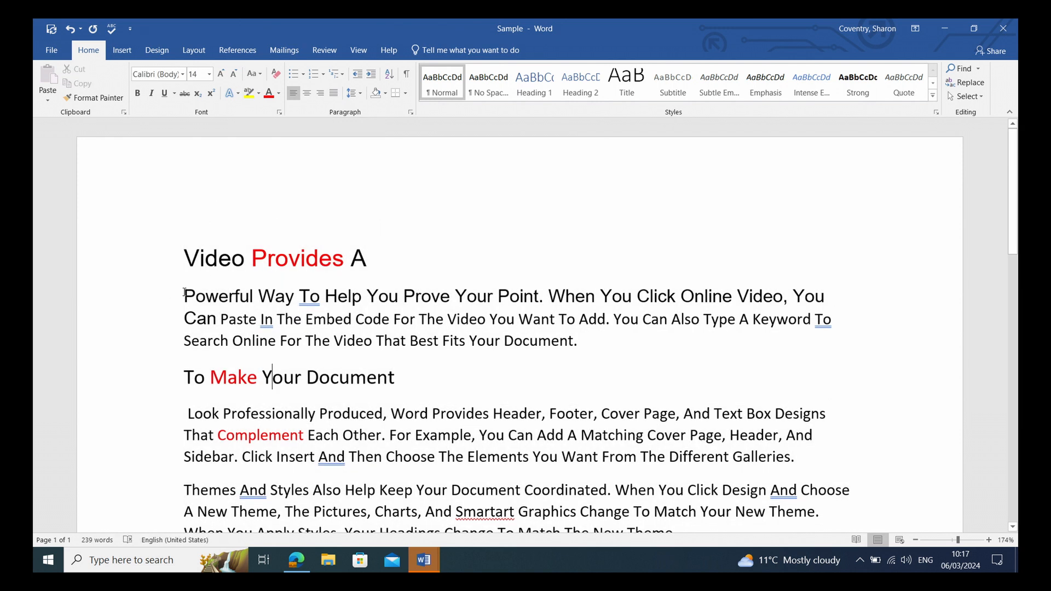
Format the words "Powerful Way To" under the first heading as bold, italic and underlined.
left_click_drag(217, 295, 326, 296)
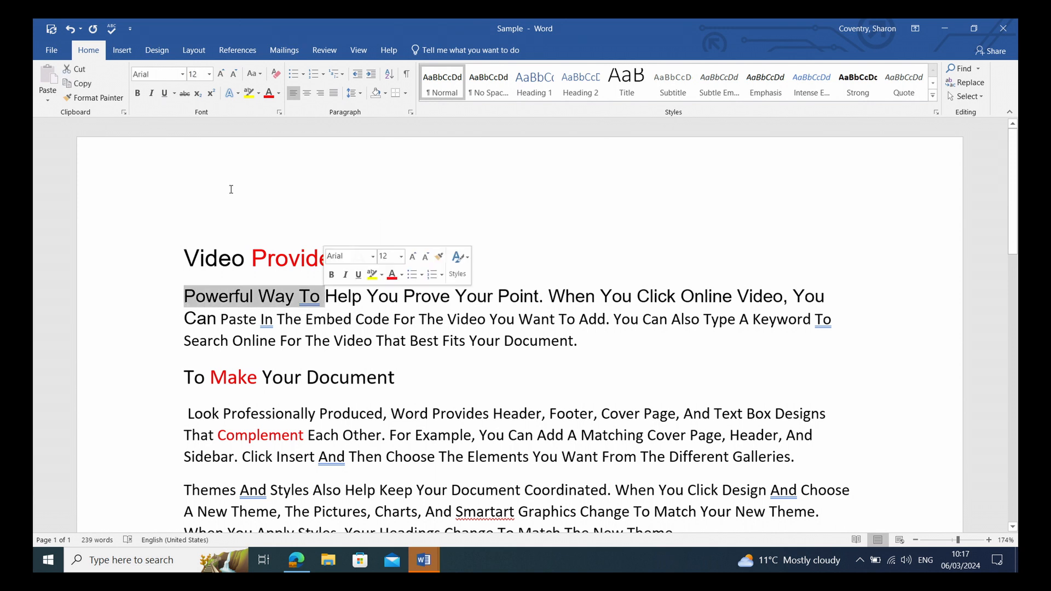
left_click(138, 94)
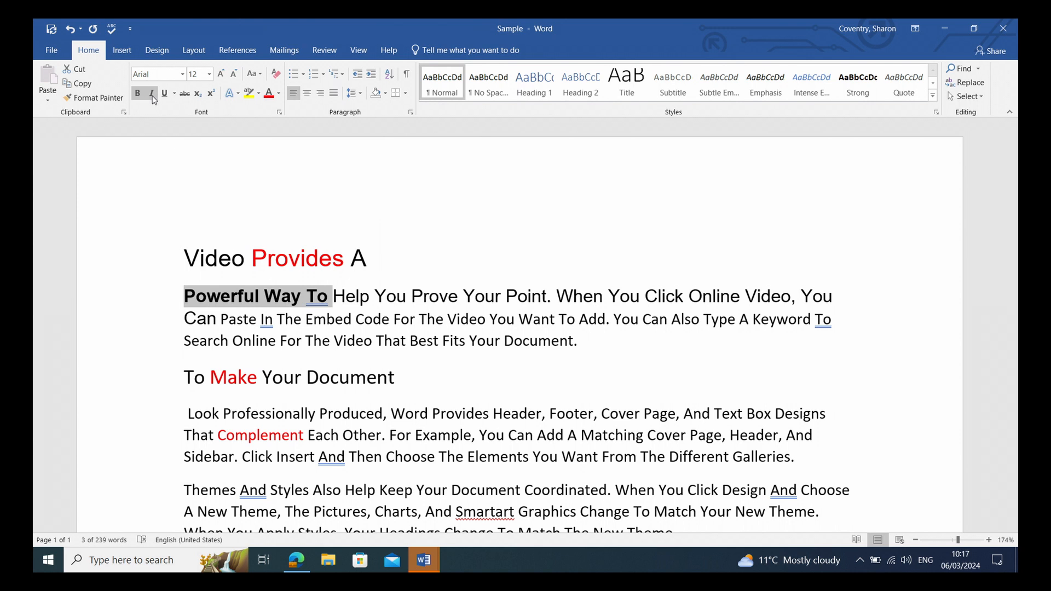
left_click(153, 97)
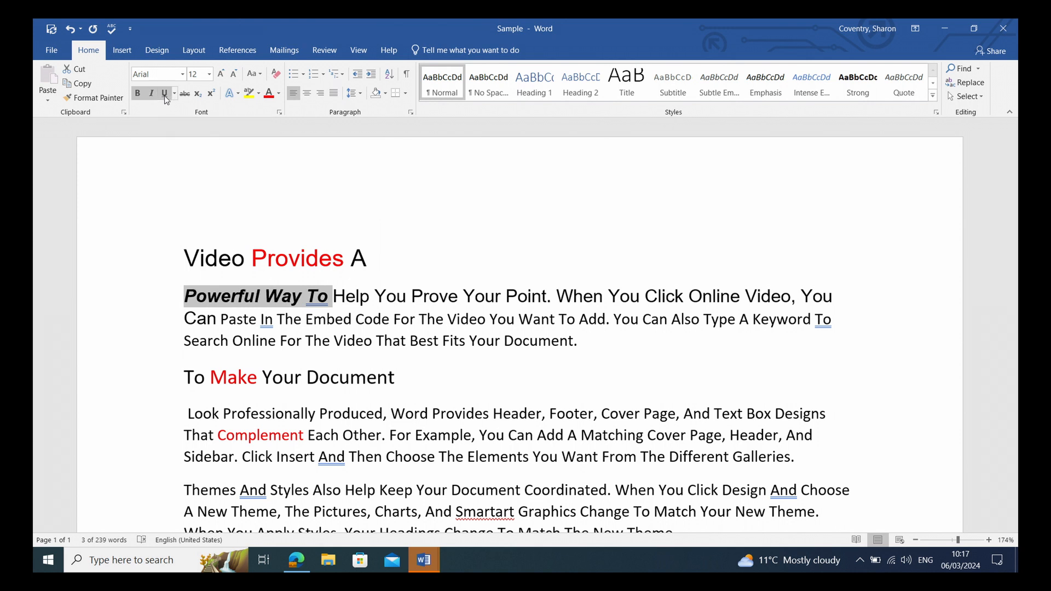
left_click(165, 94)
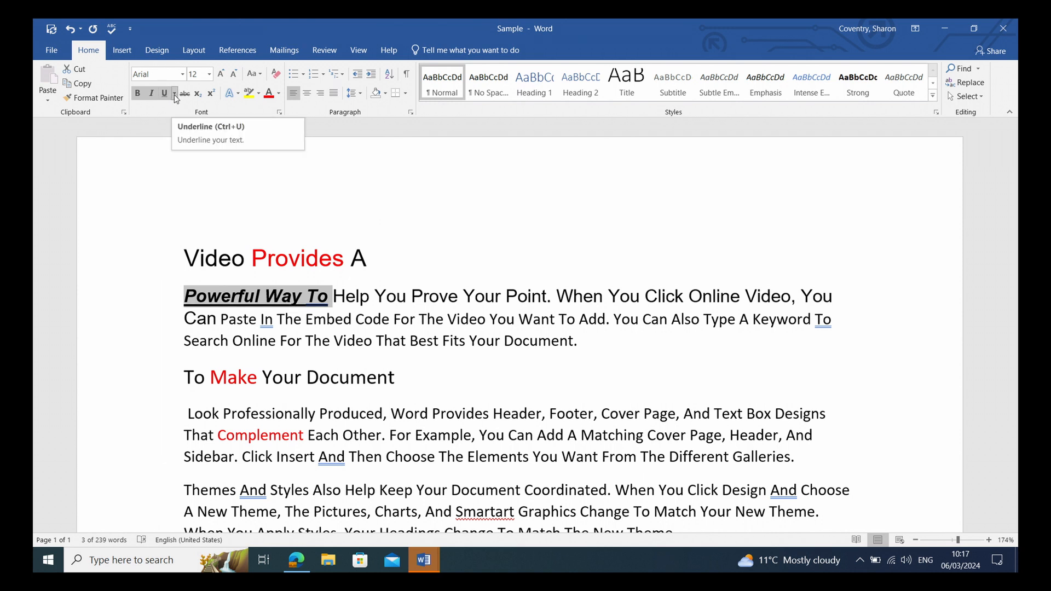
View the available underline styles and the underline color palette for the selected words.
left_click(176, 94)
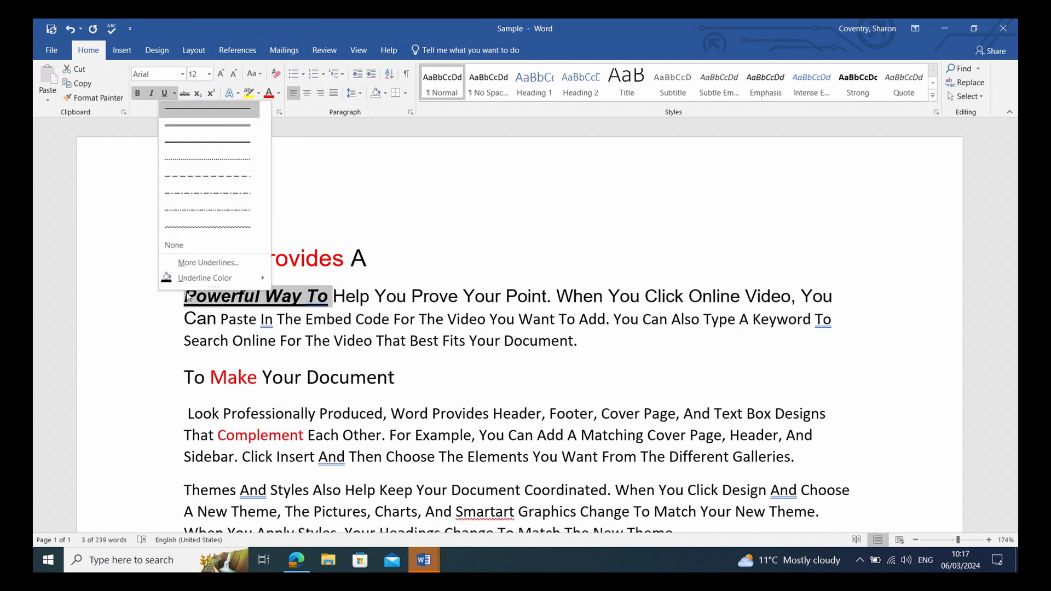
mouse_move(265, 279)
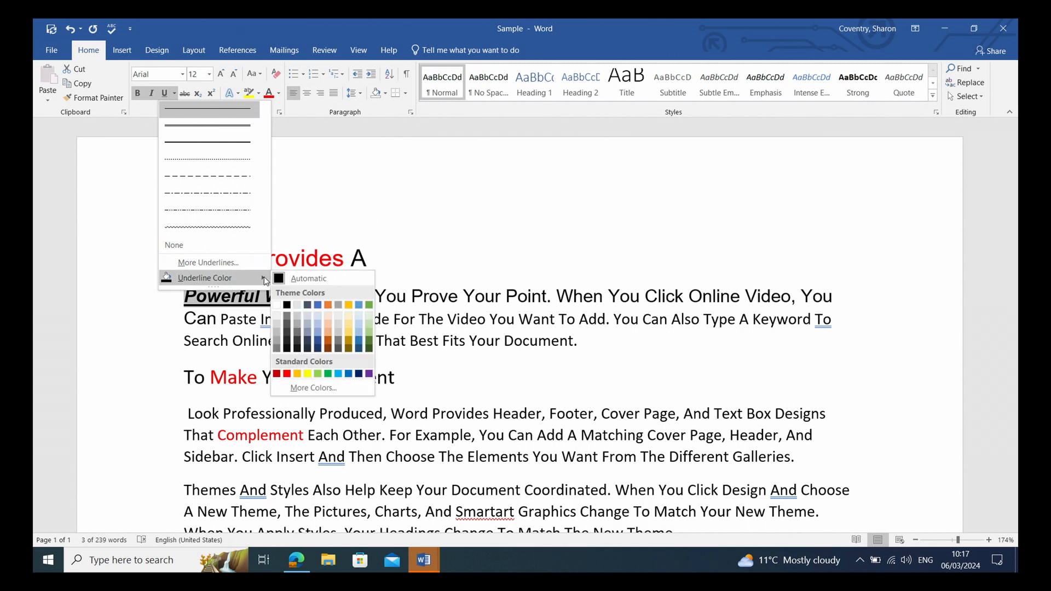
left_click(299, 175)
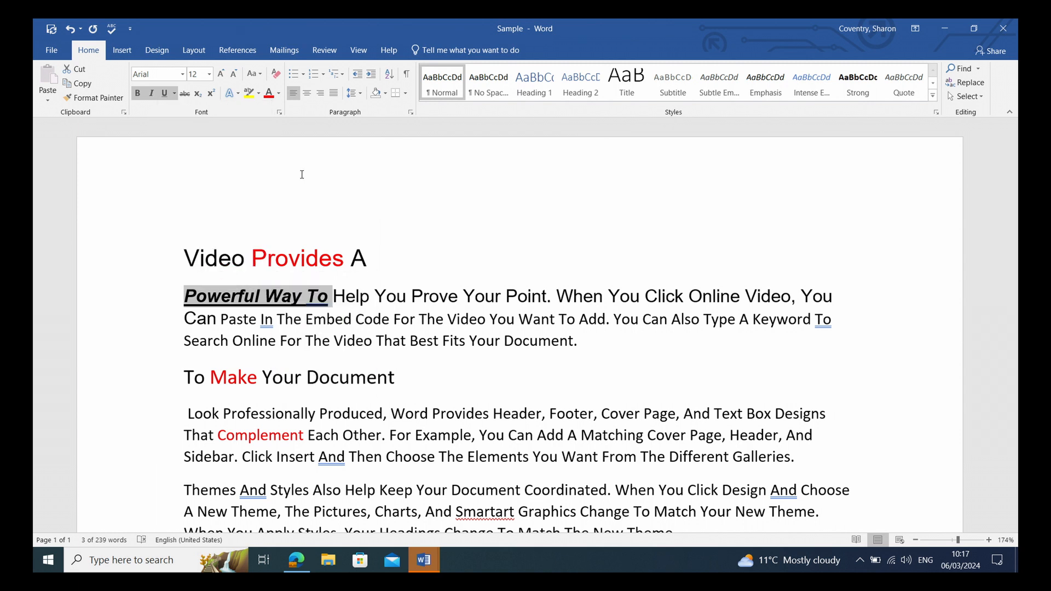
Remove the italics from "Powerful Way To", keep it bold and underlined after toggling those formats, and deselect the text.
left_click(137, 94)
left_click(152, 94)
left_click(138, 93)
left_click(165, 93)
left_click(165, 93)
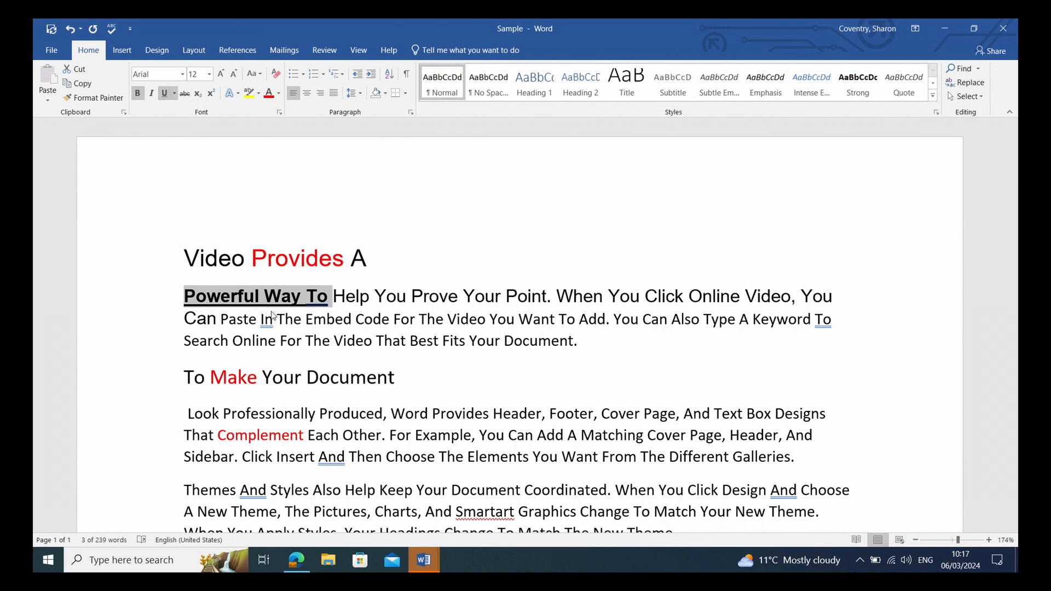
left_click(347, 341)
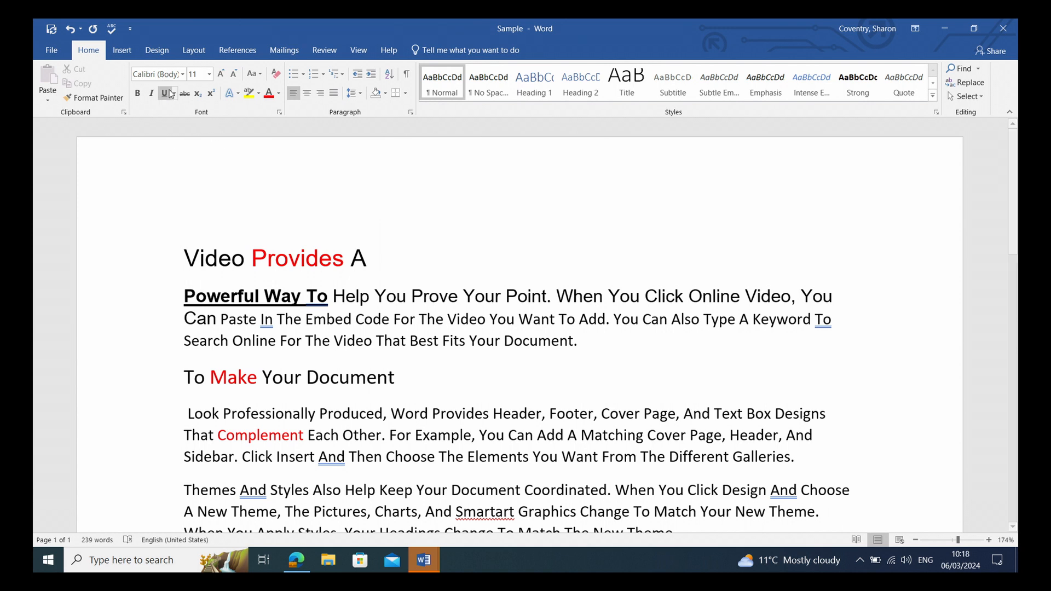
Apply strikethrough to "Can Paste In The Embed Code" in the first paragraph and deselect it.
left_click(395, 267)
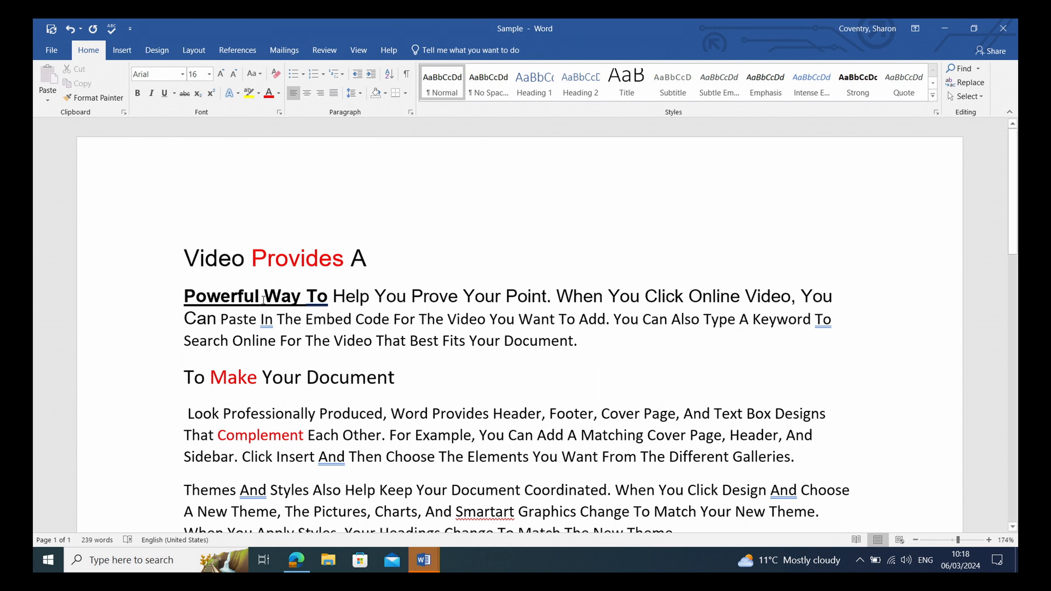
left_click_drag(194, 320, 392, 320)
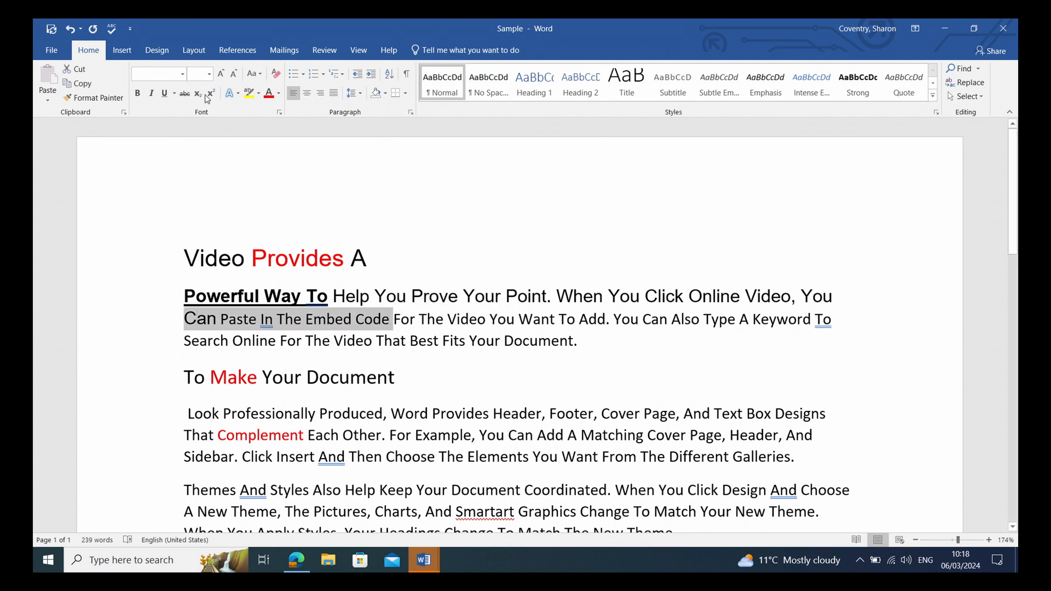
left_click(184, 94)
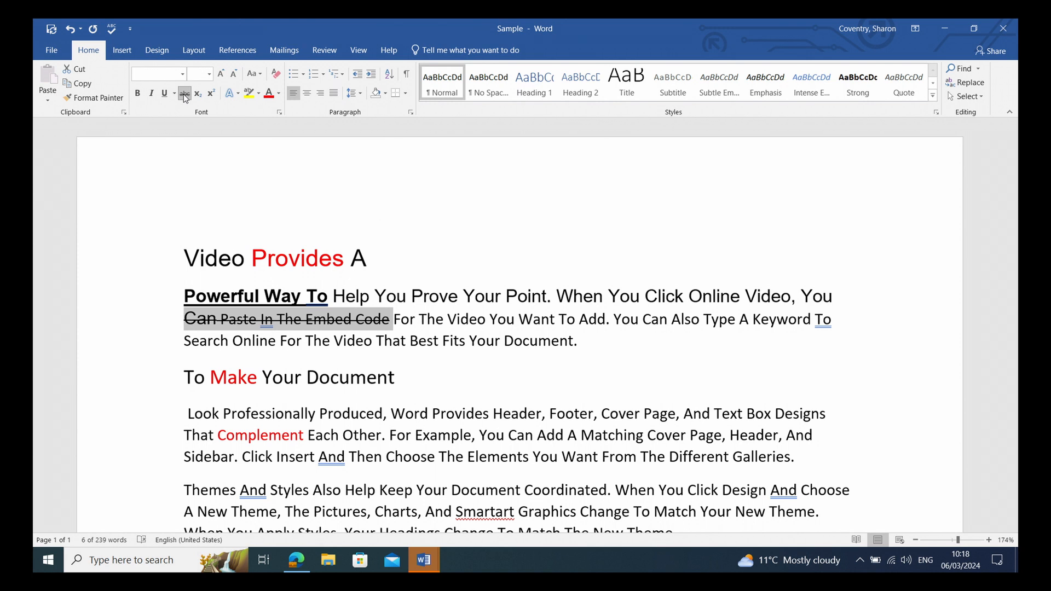
left_click(398, 379)
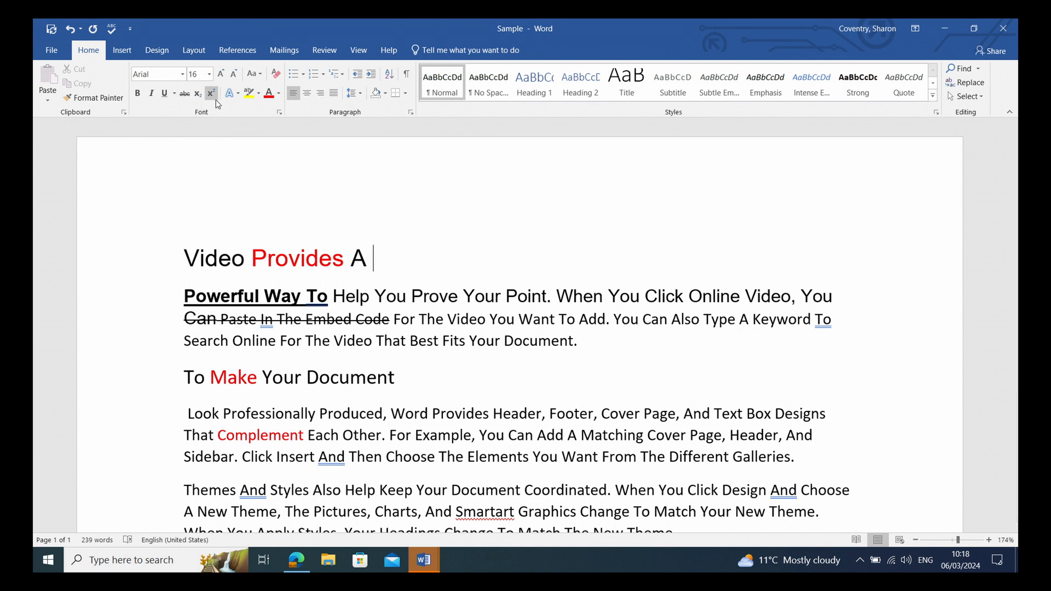
Add a new line reading "H2O" below the first heading and format its 2 as subscript.
left_click(374, 268)
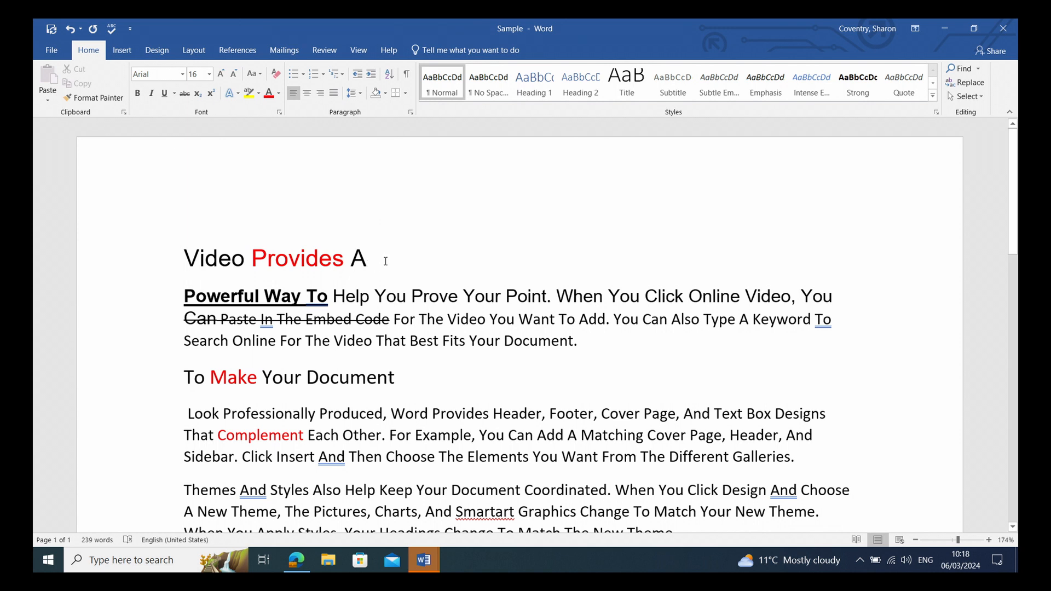
key("Return")
type("H2O")
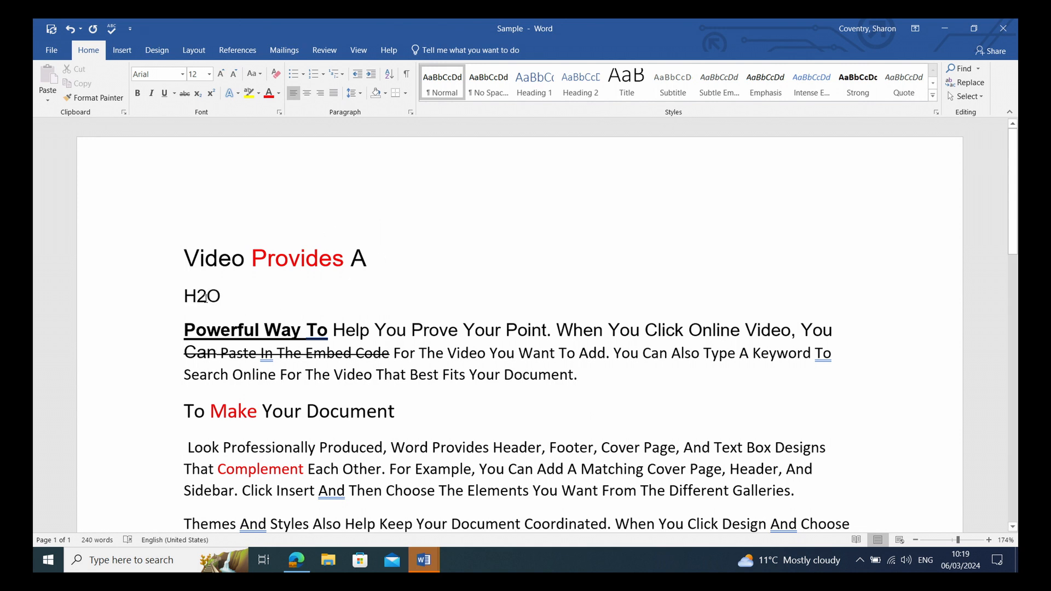
left_click_drag(207, 297, 197, 299)
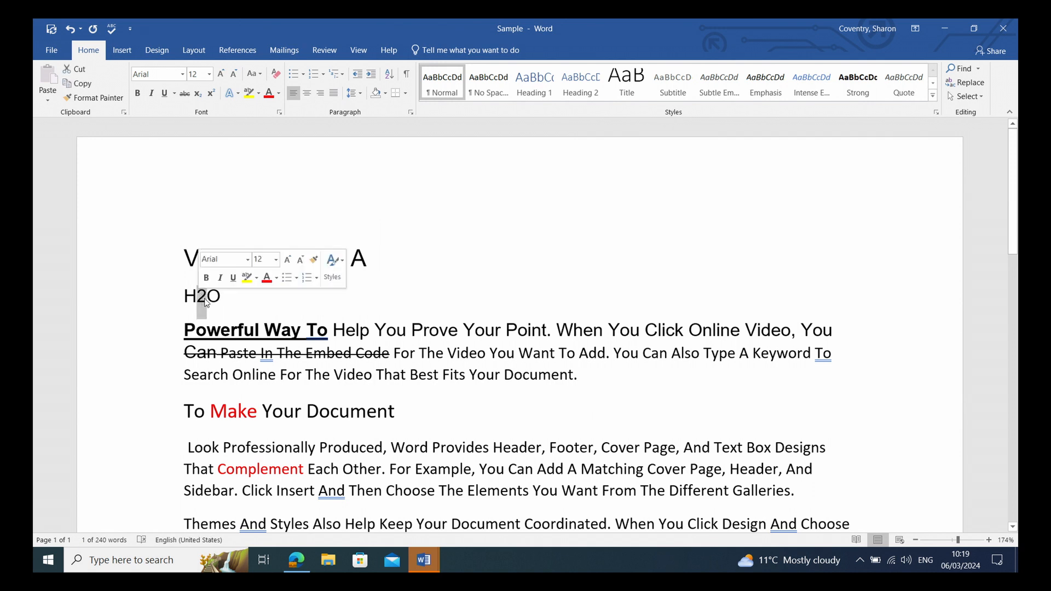
left_click(200, 99)
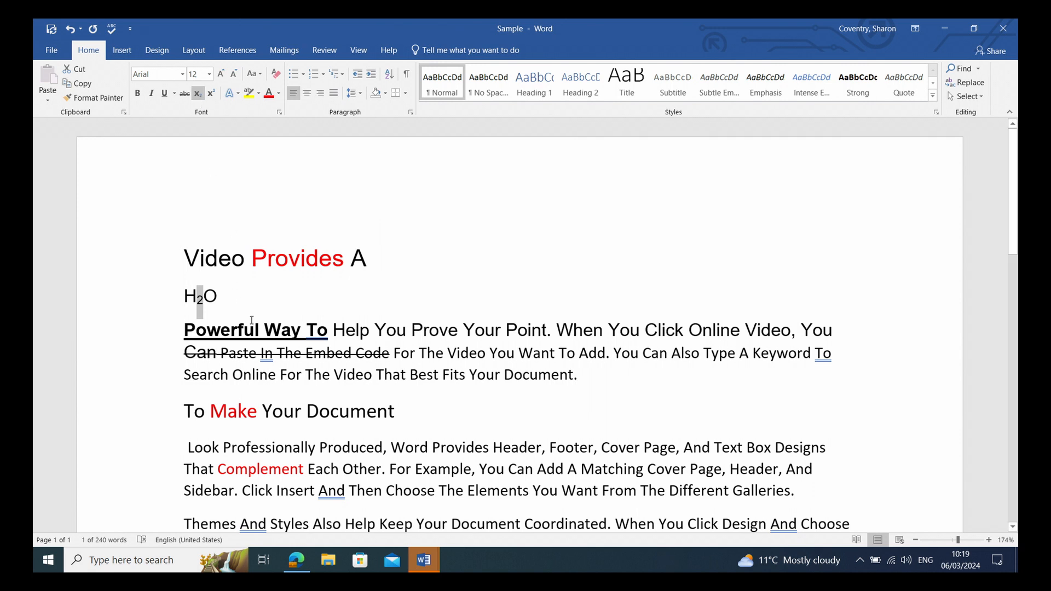
Add "180o" two lines below the H2O line and format its letter o as superscript.
left_click(244, 297)
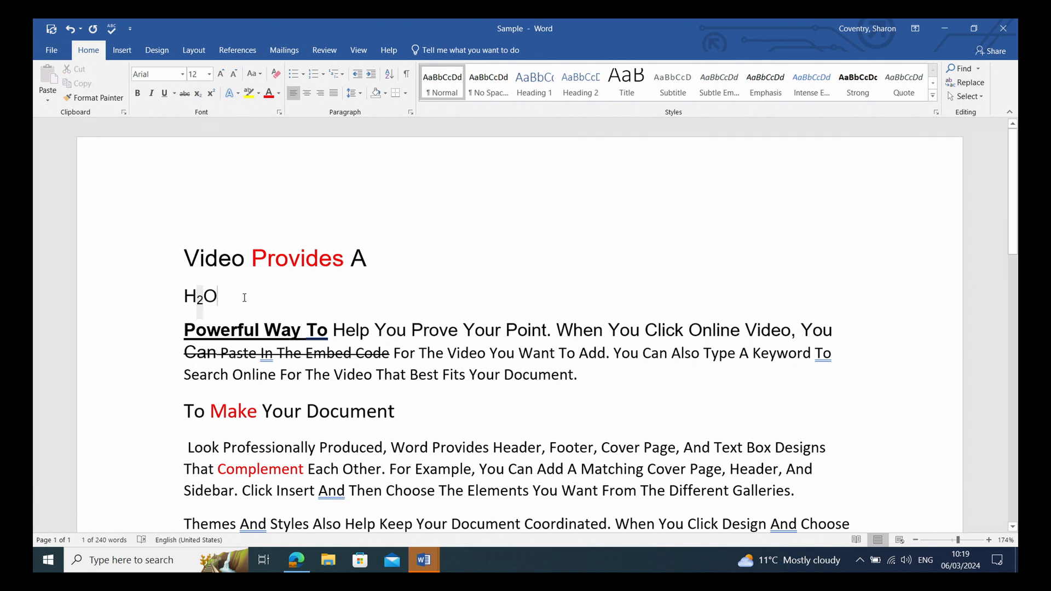
key("Return")
key("Return")
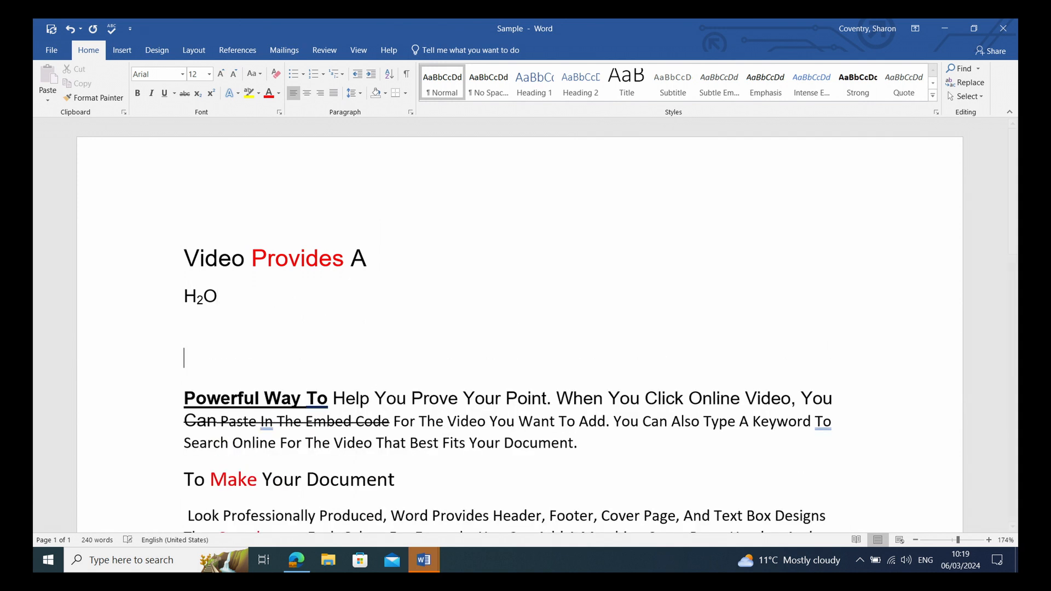
type("180o")
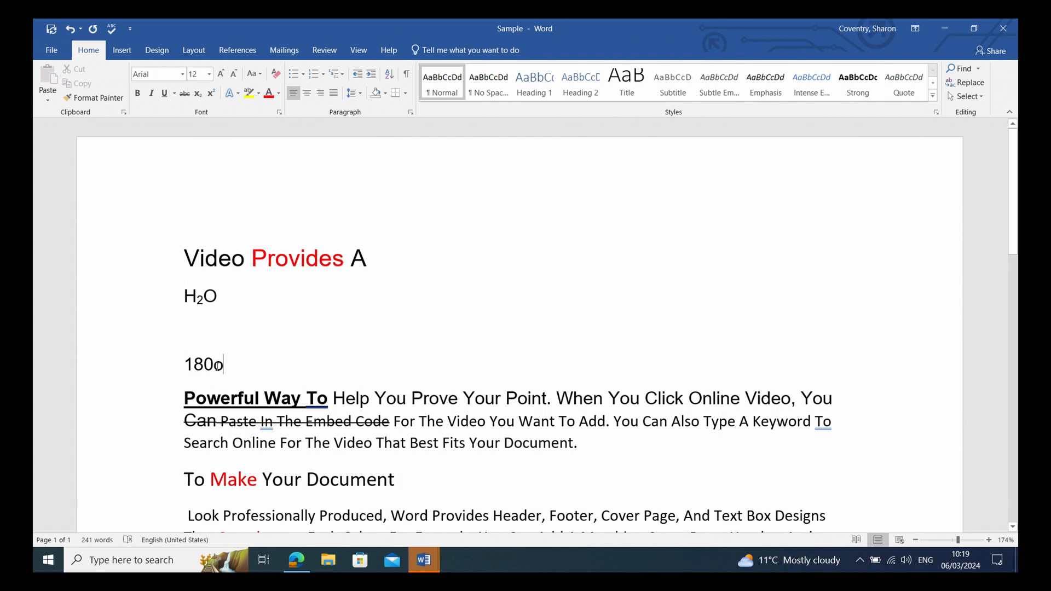
left_click_drag(220, 366, 216, 368)
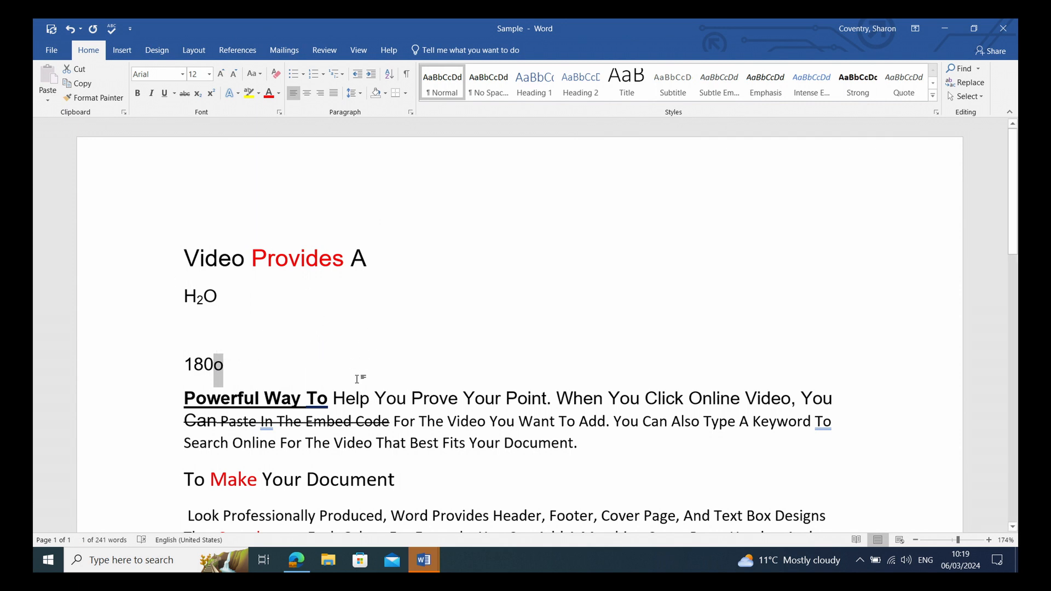
left_click(210, 95)
left_click(354, 367)
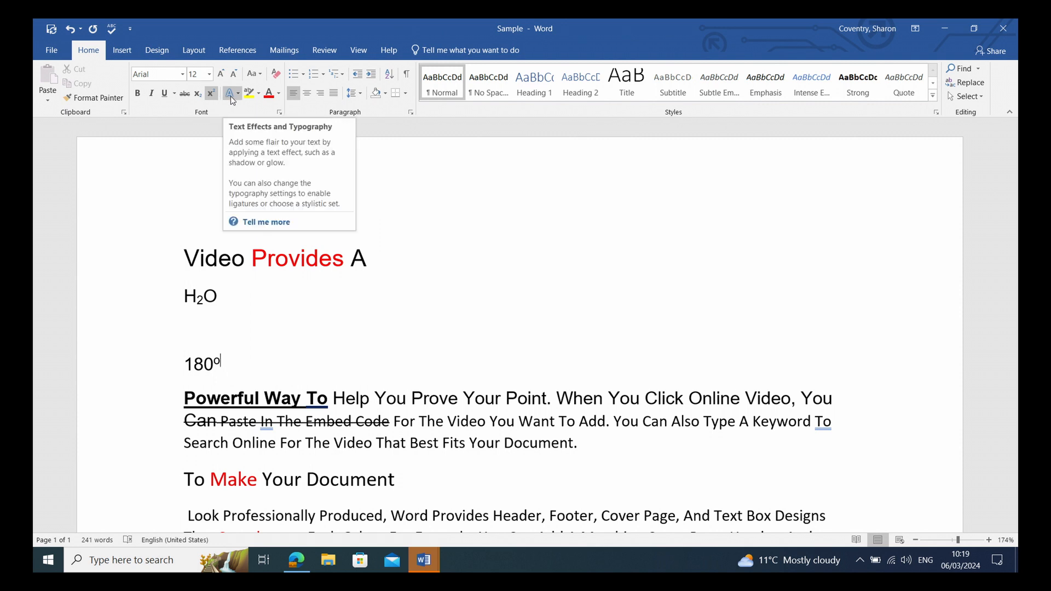
Apply the light blue text effect with a white outline and shadow to the "Video Provides A" heading.
left_click(152, 262)
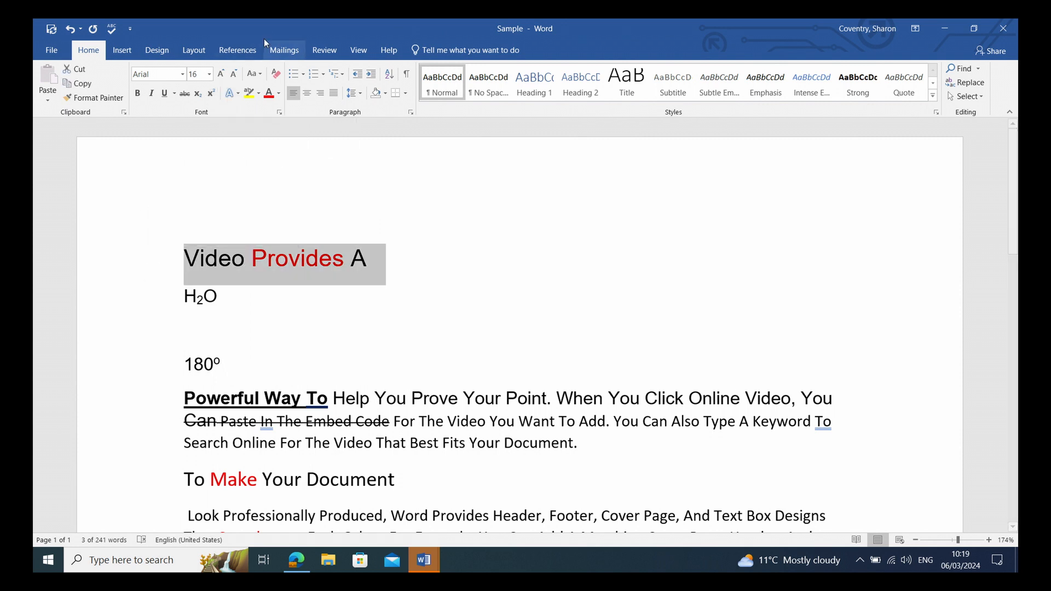
left_click(238, 94)
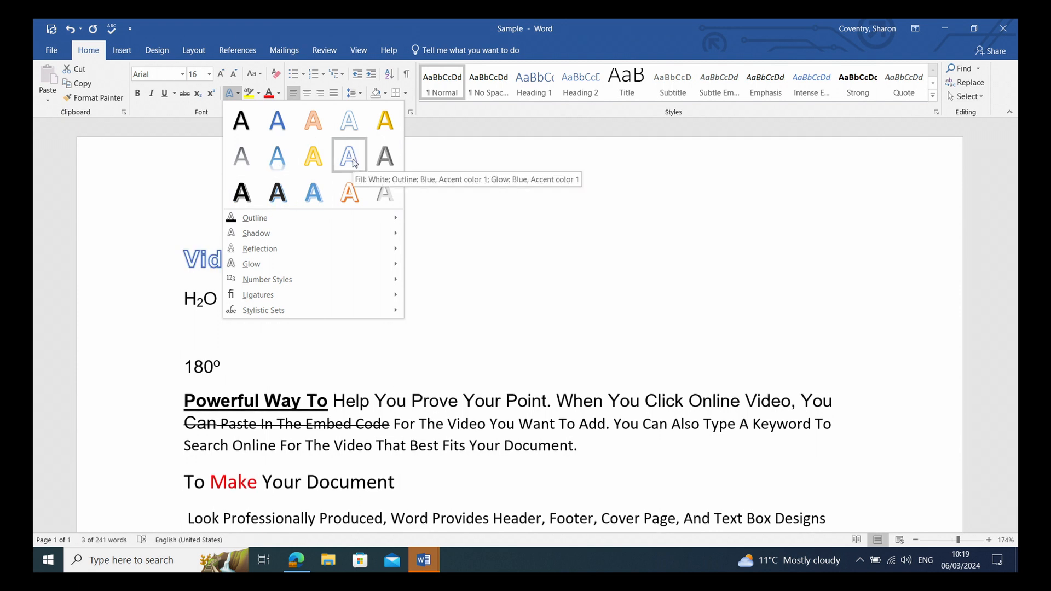
left_click(313, 193)
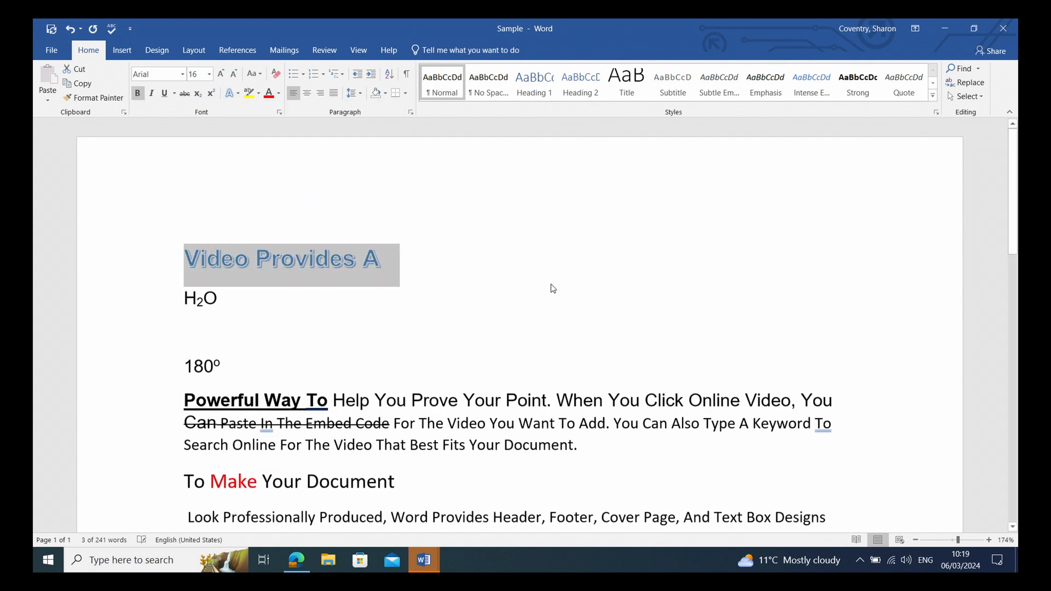
left_click(542, 285)
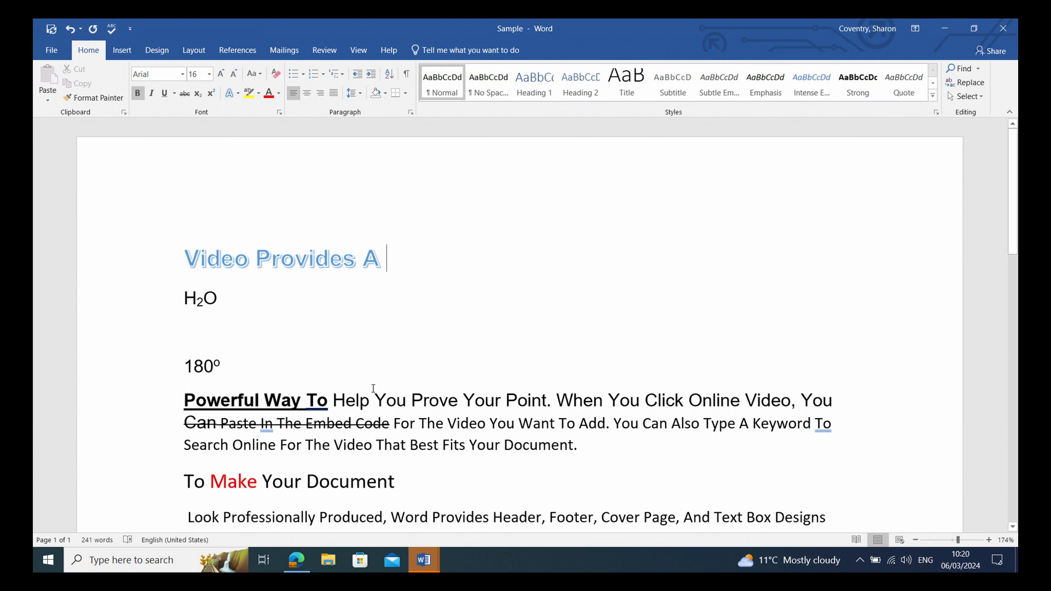
Highlight the words "You Prove Your" in the first paragraph in yellow.
left_click_drag(377, 403, 504, 401)
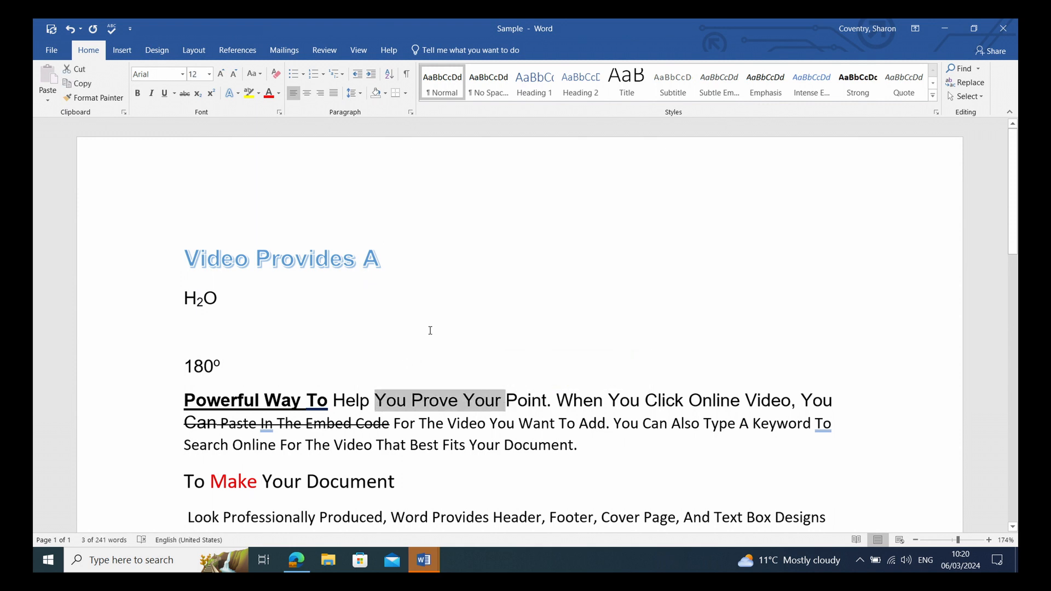
left_click(260, 94)
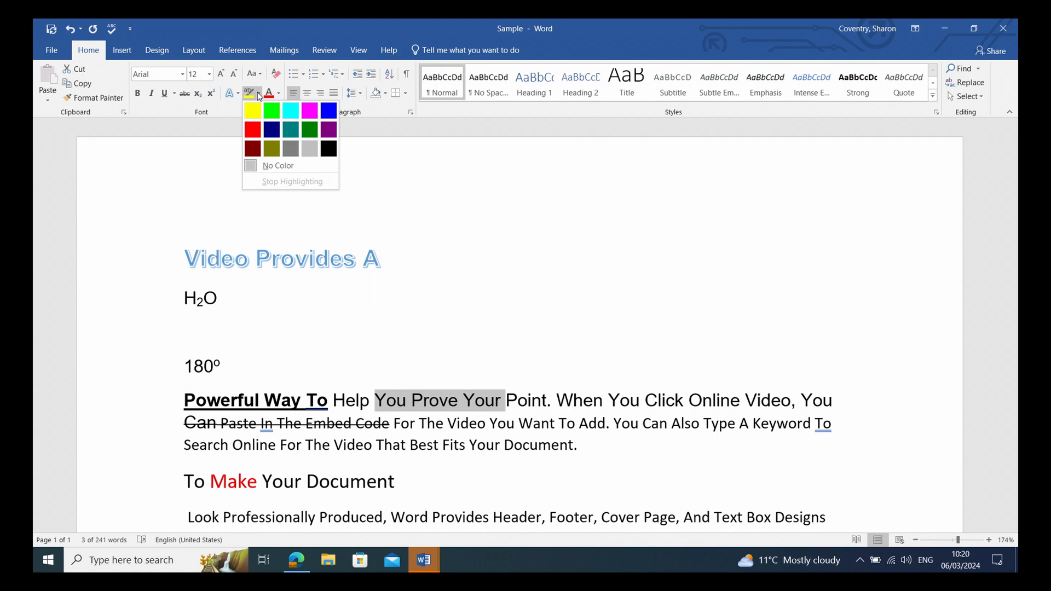
left_click(251, 110)
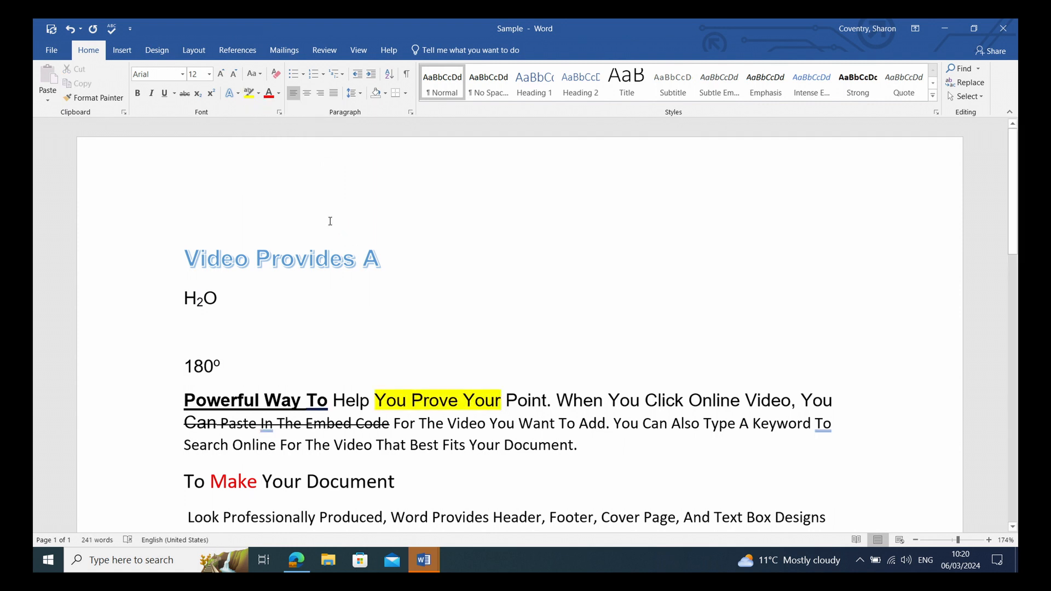
Highlight the W of "When", "You Click", "Video You Want" and "Video That" in yellow, and set the highlighter to No Color.
mouse_move(557, 402)
left_mouse_down()
mouse_move(646, 402)
mouse_move(573, 402)
left_mouse_up()
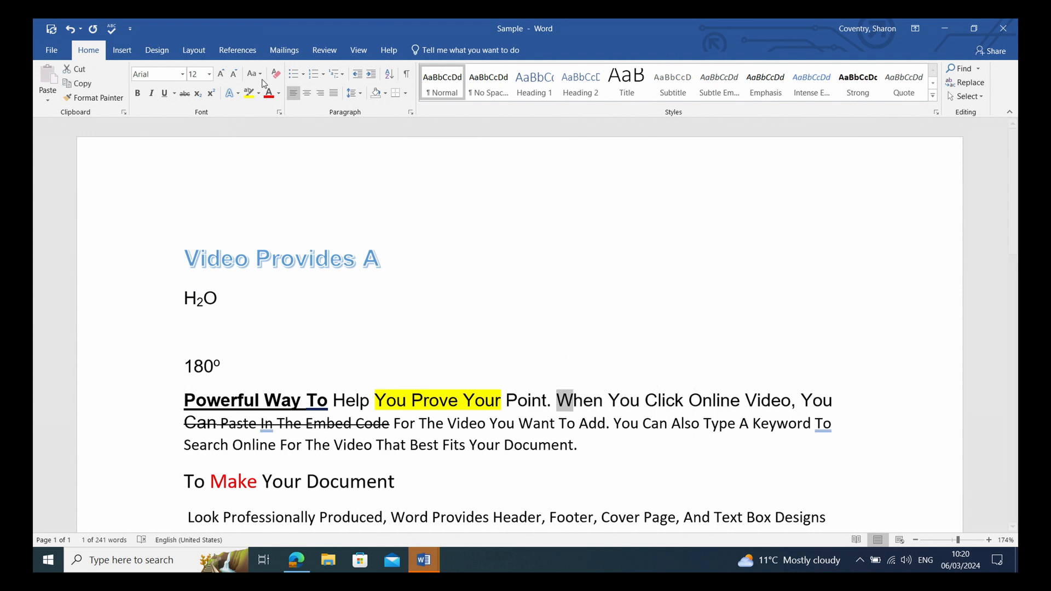
left_click(249, 93)
left_click_drag(609, 402, 684, 402)
left_click_drag(456, 426, 554, 427)
left_click_drag(334, 445, 406, 447)
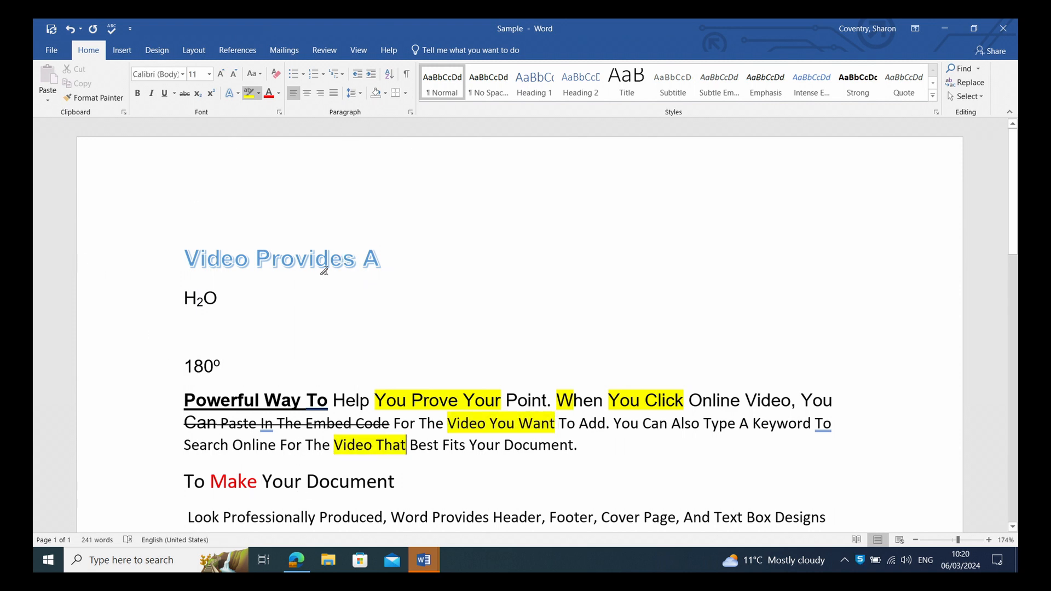
left_click(257, 94)
left_click(273, 166)
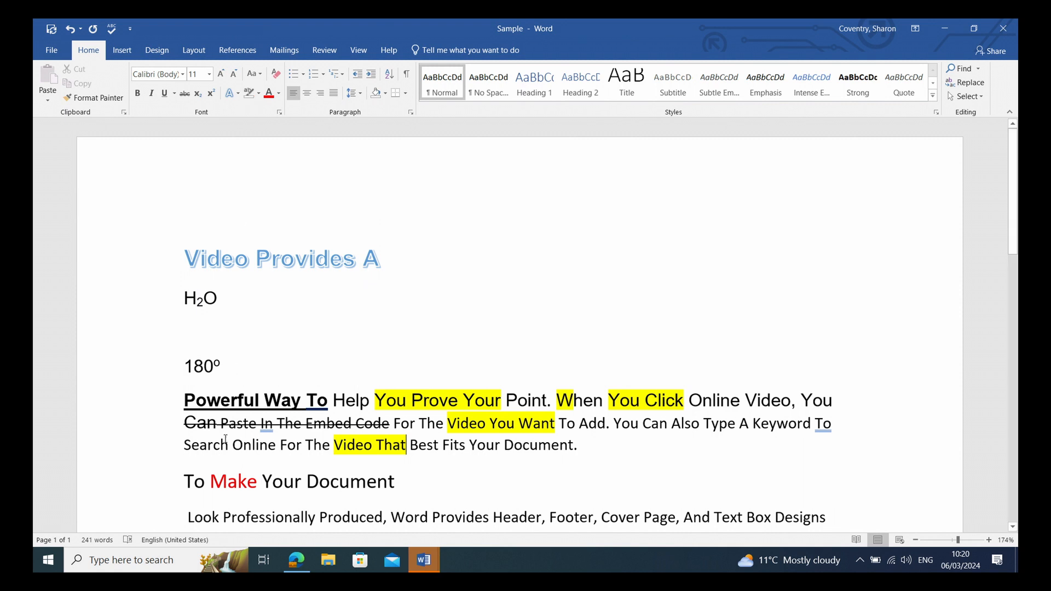
Color the words "Search Online" red and view the other font colors without choosing one.
left_click_drag(202, 449, 279, 448)
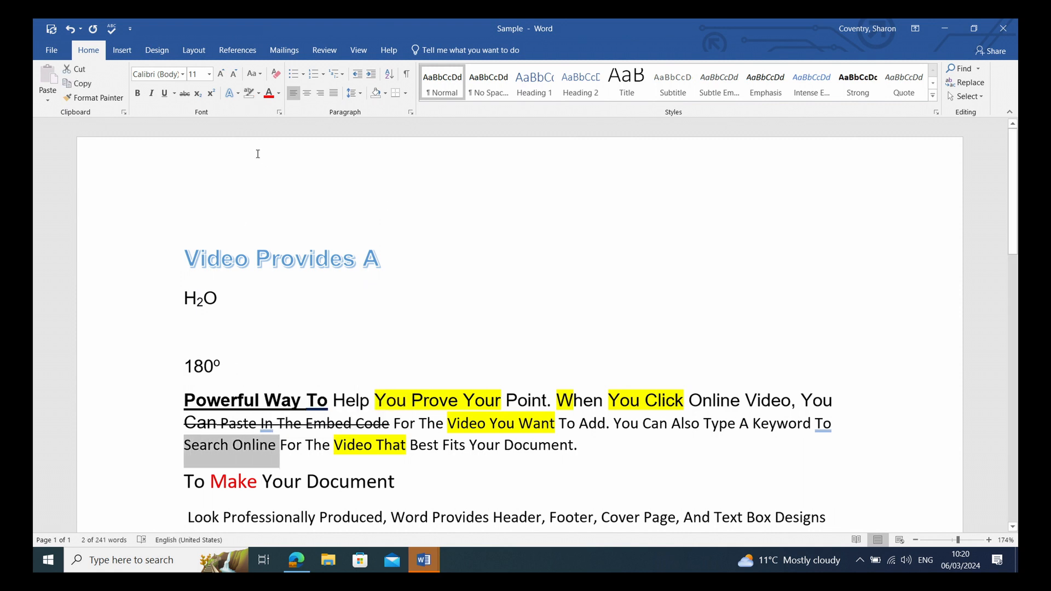
left_click(269, 93)
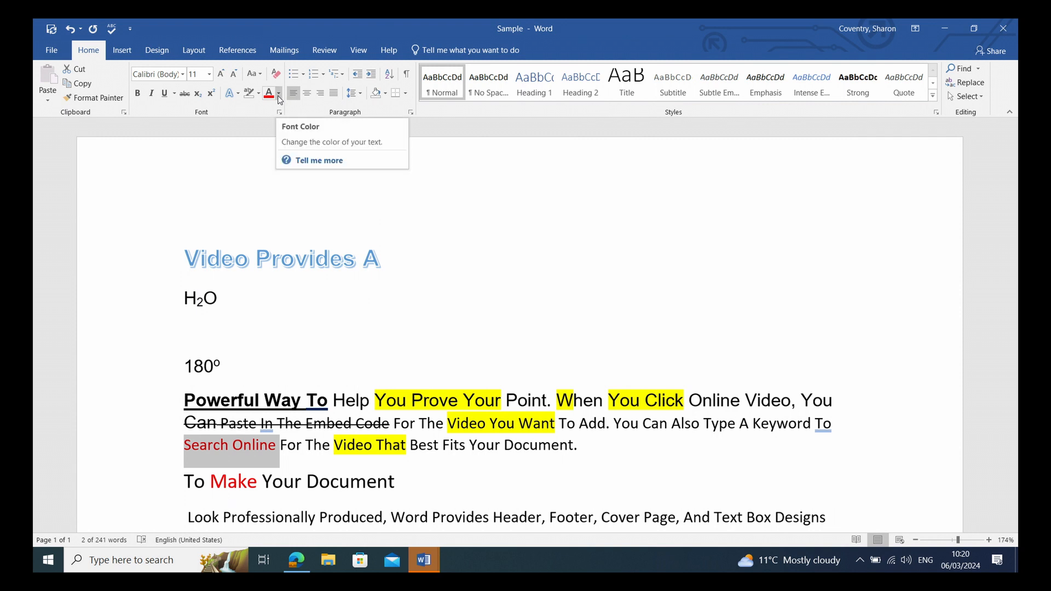
left_click(279, 94)
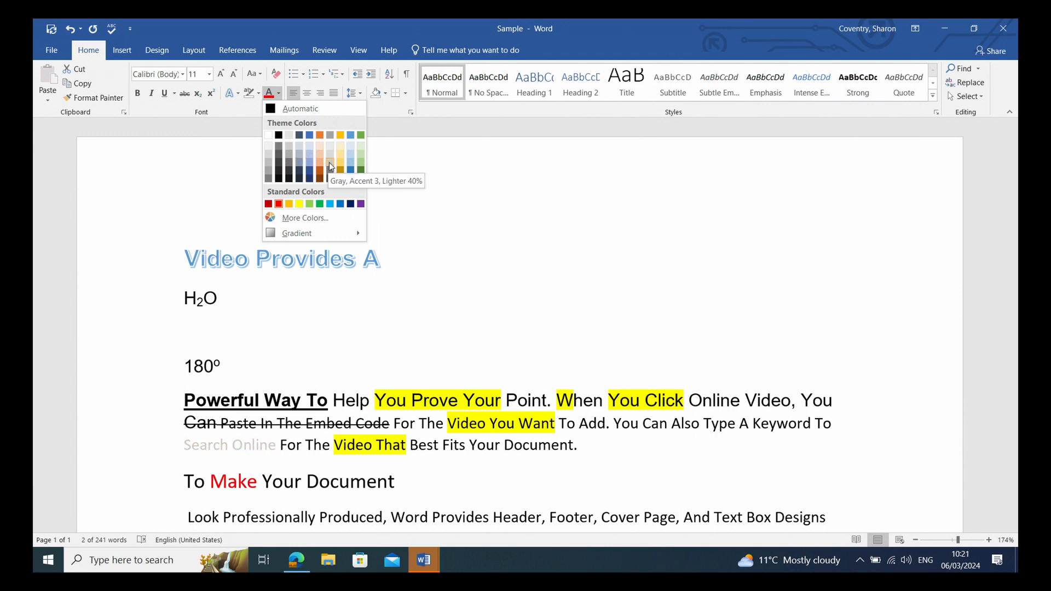
left_click(386, 423)
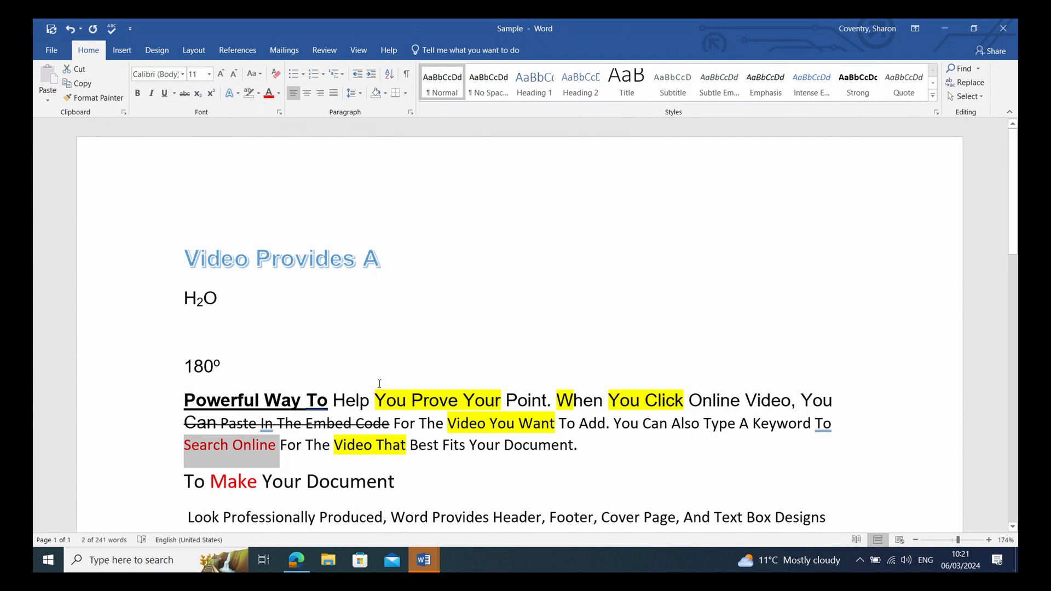
scroll(562, 263, "down", 3)
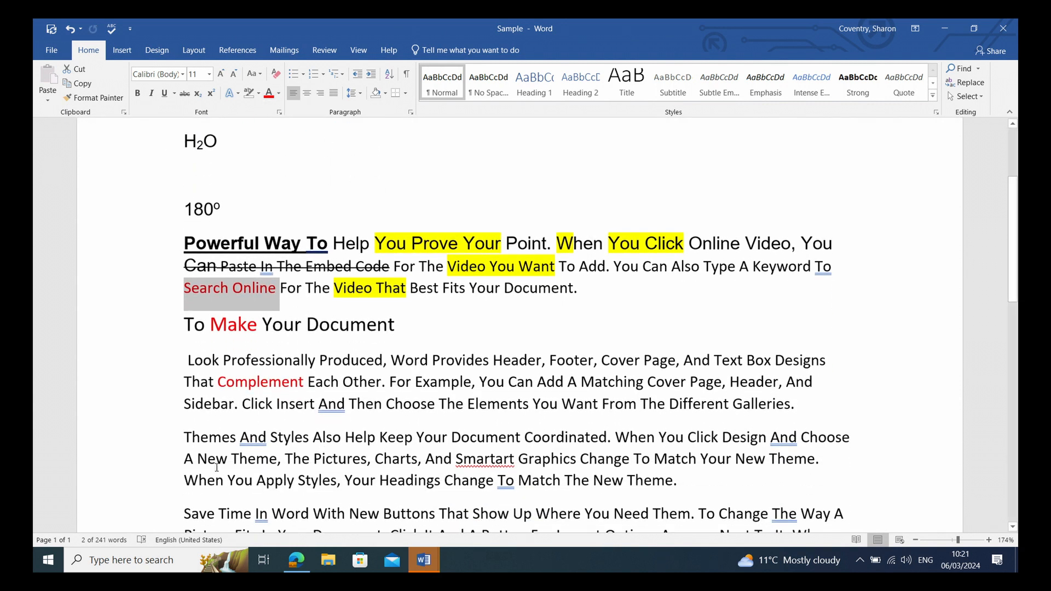
left_click(186, 362)
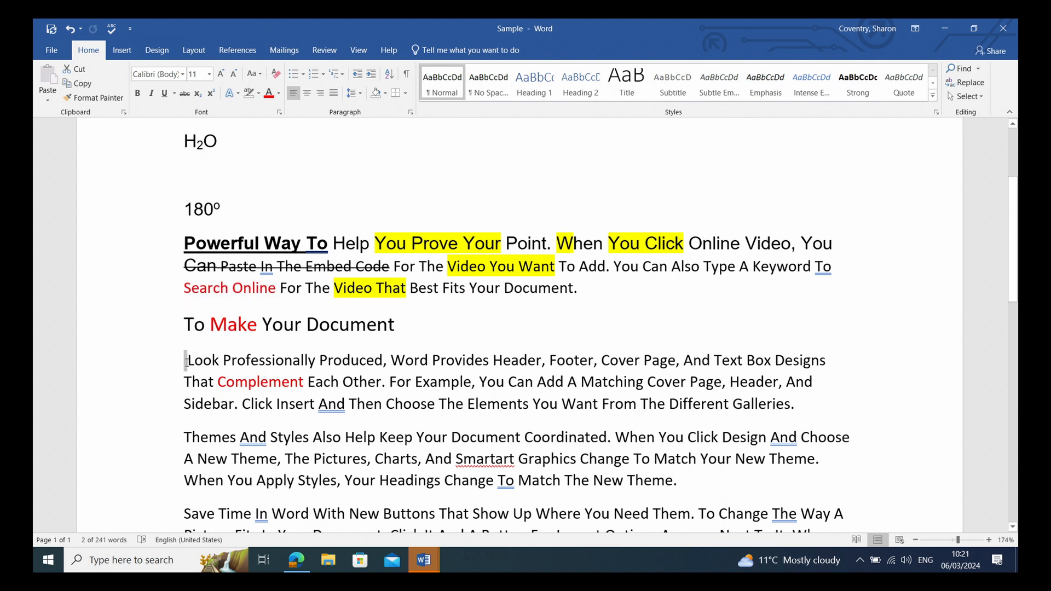
scroll(233, 215, "up", 2)
left_click_drag(178, 205, 401, 219)
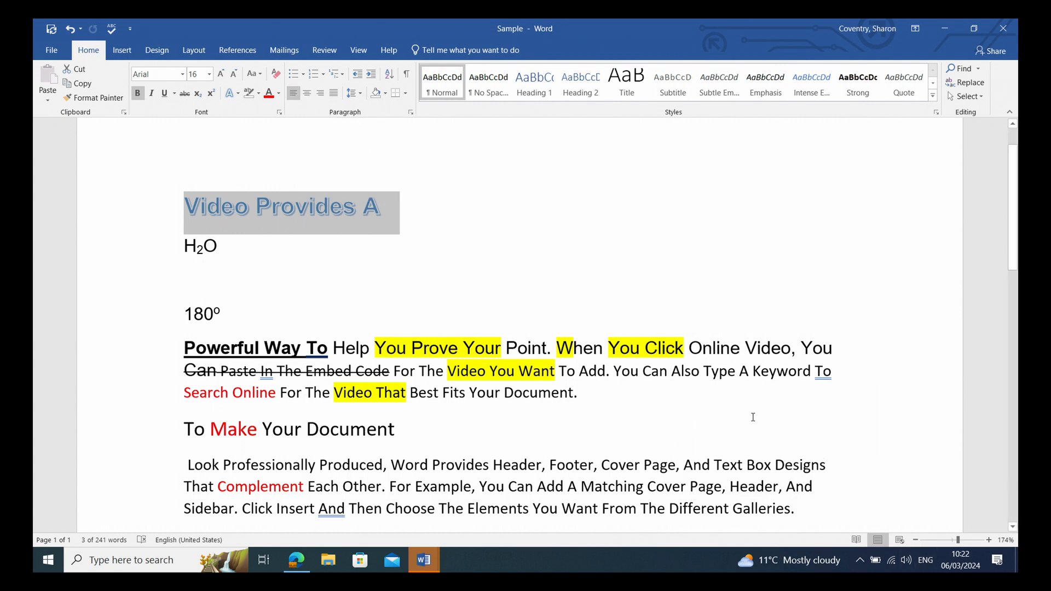
Justify the paragraph beginning "Look Professionally Produced" and delete the extra space before its first word.
scroll(808, 466, "down", 3)
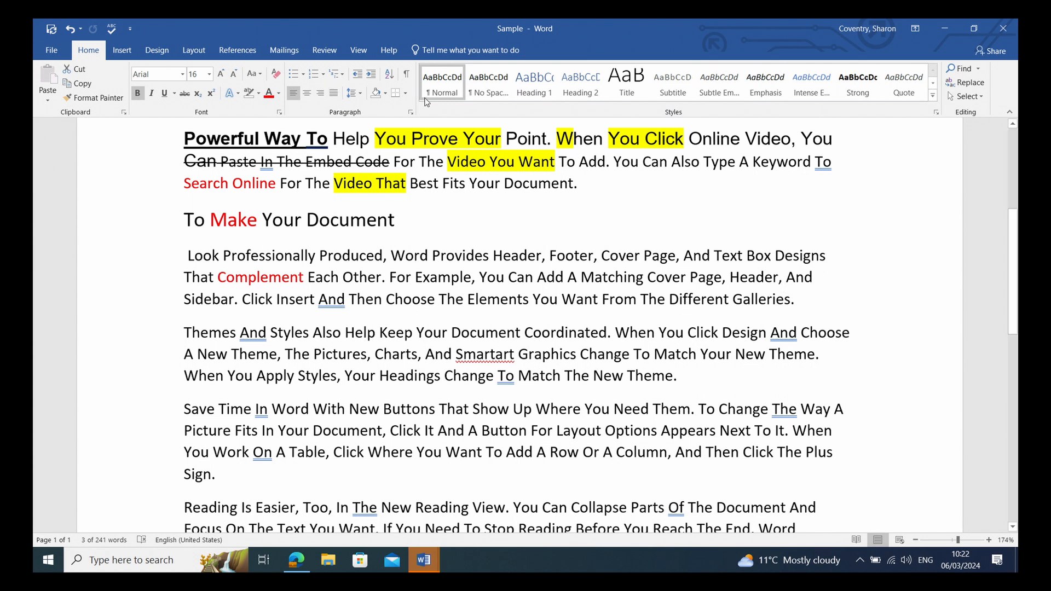
left_click(430, 277)
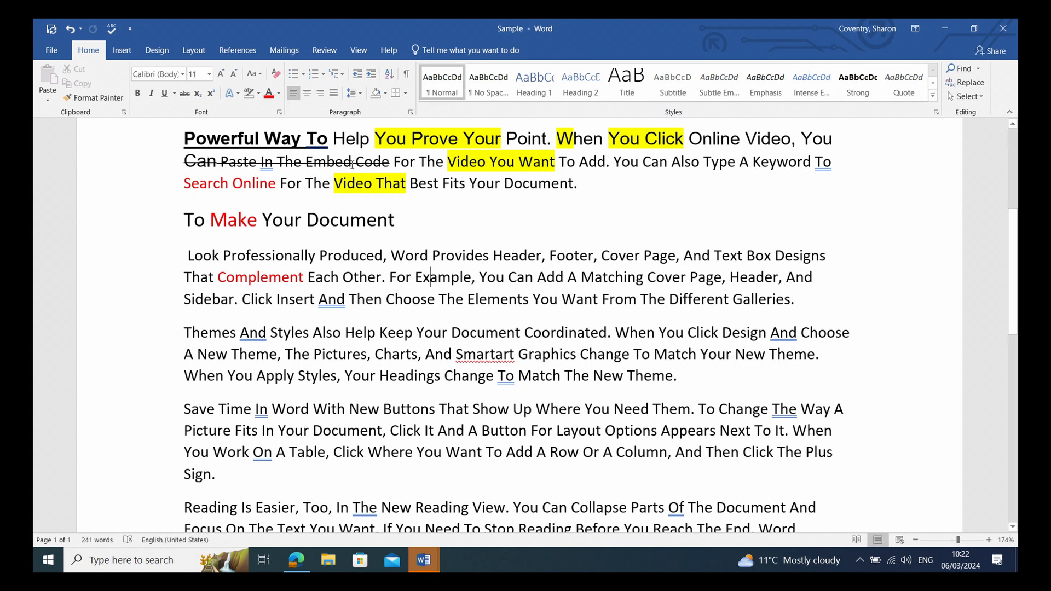
left_click(334, 95)
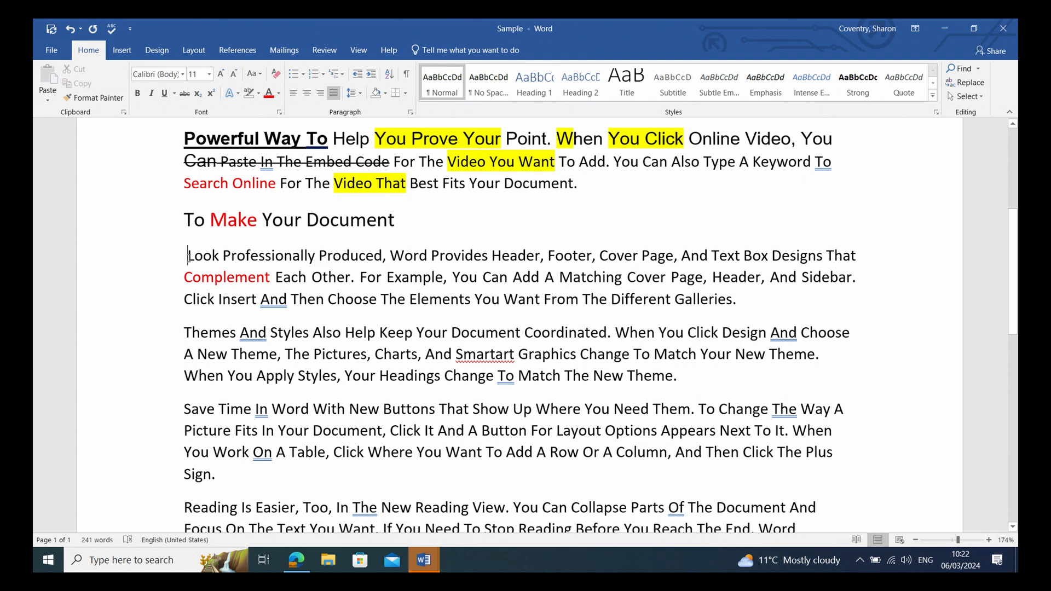
key("BackSpace")
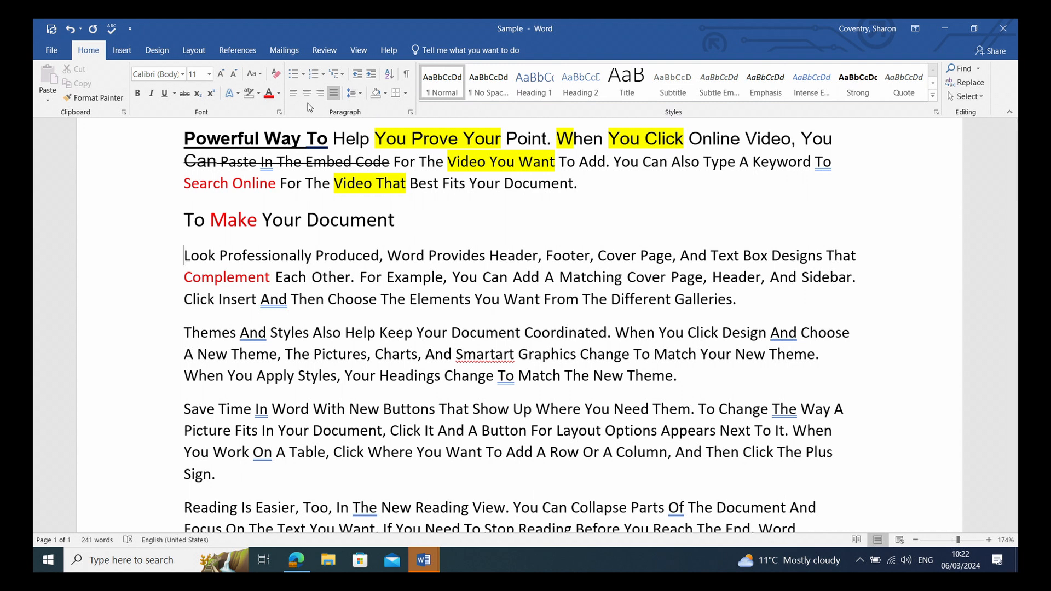
Center the "Video Provides A" heading and switch it to right alignment.
scroll(408, 358, "up", 2)
left_click(270, 154)
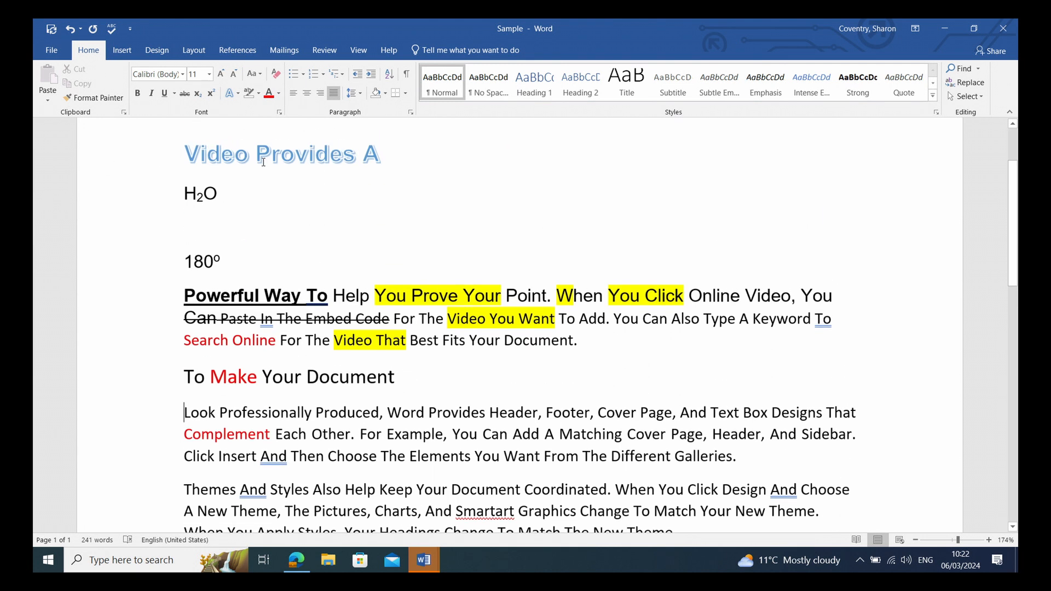
left_click(307, 97)
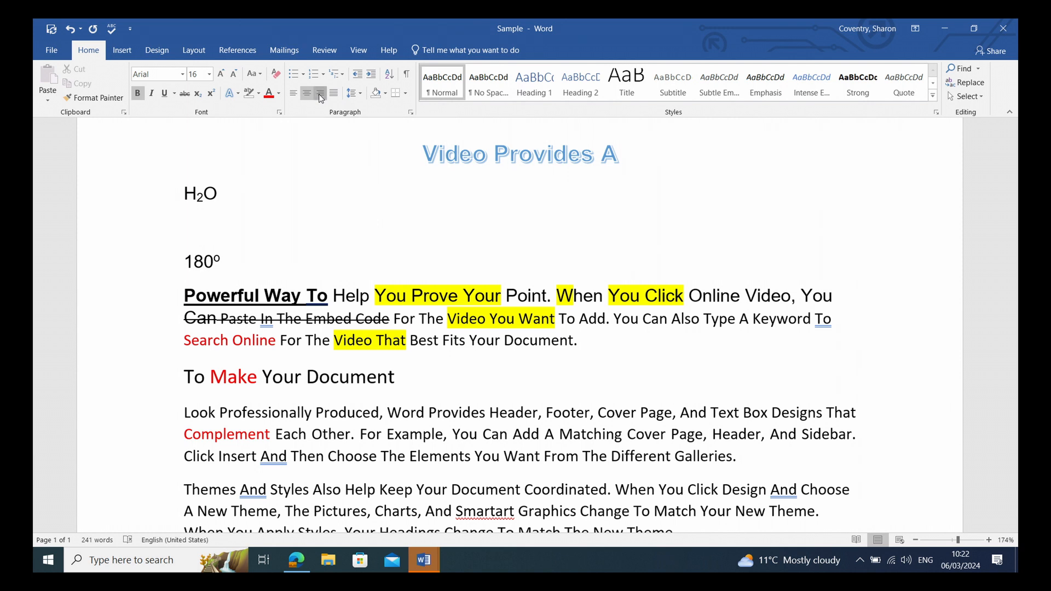
left_click(321, 94)
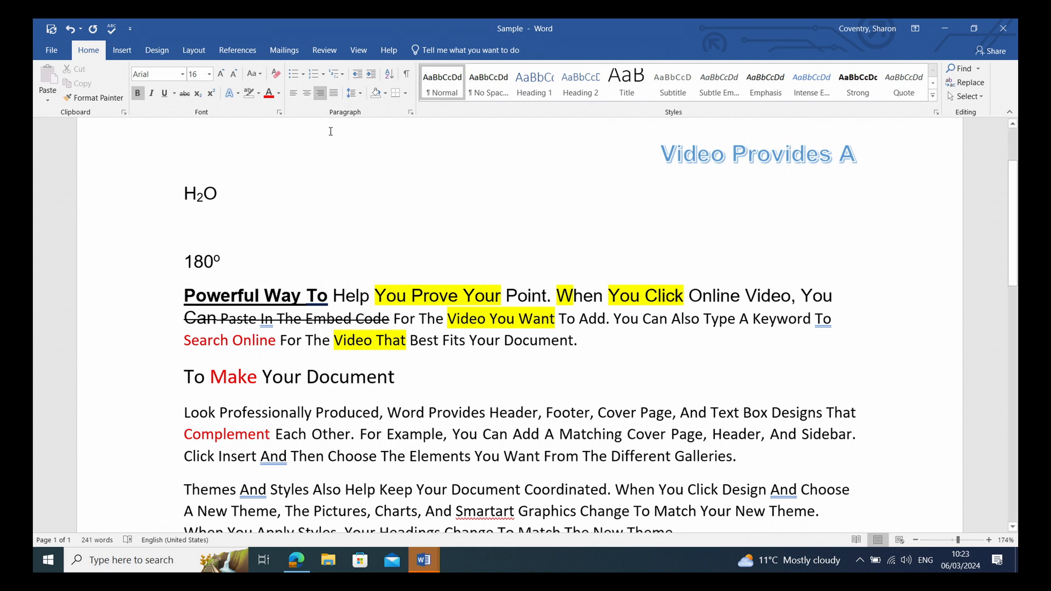
Justify all text from the "To Make Your Document" line to the end of the document.
scroll(465, 338, "down", 3)
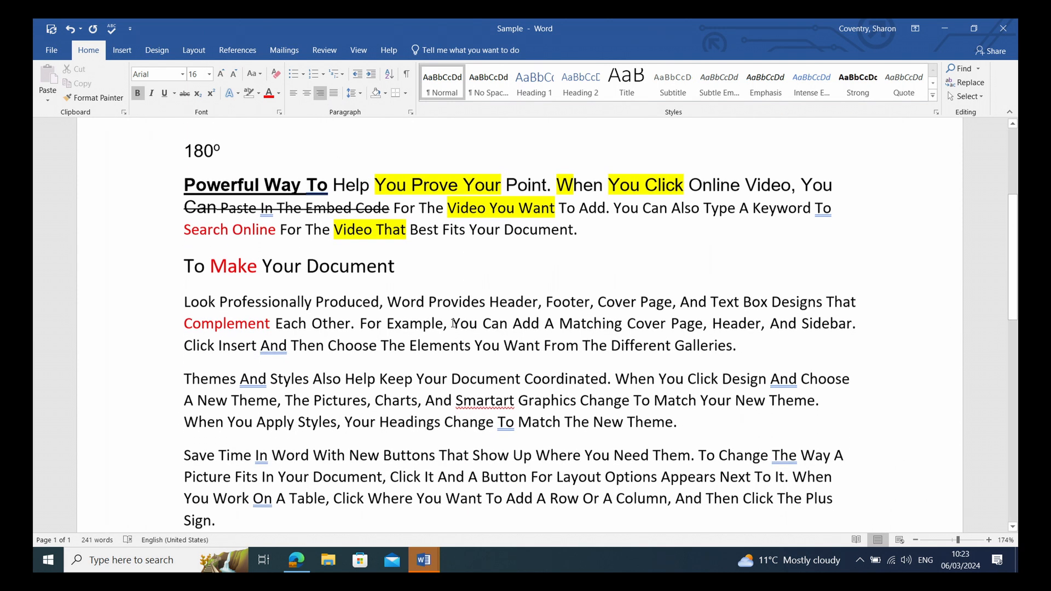
left_click_drag(318, 168, 748, 549)
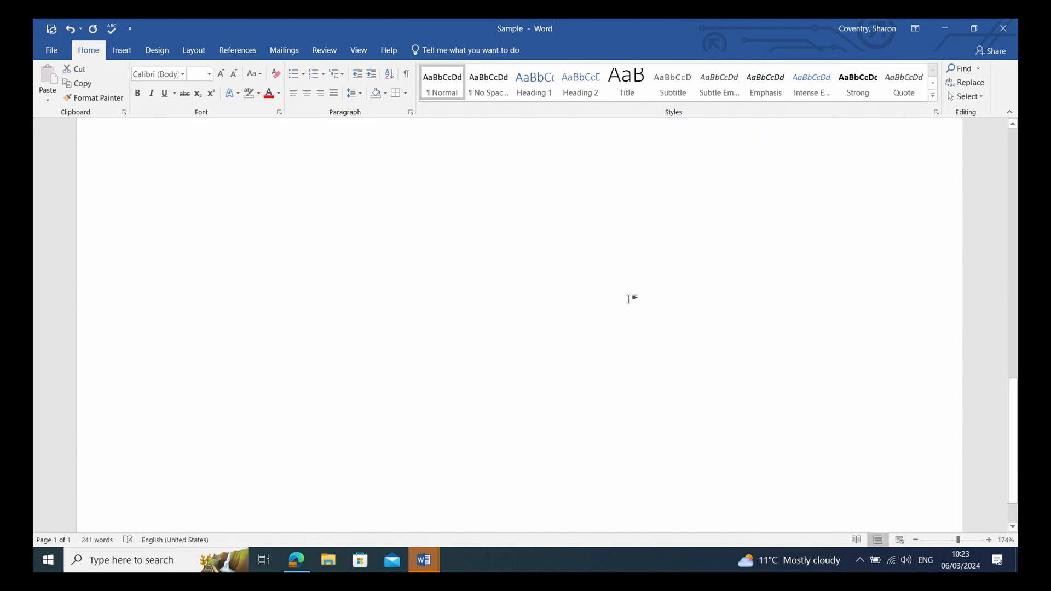
scroll(608, 317, "up", 4)
scroll(542, 303, "up", 3)
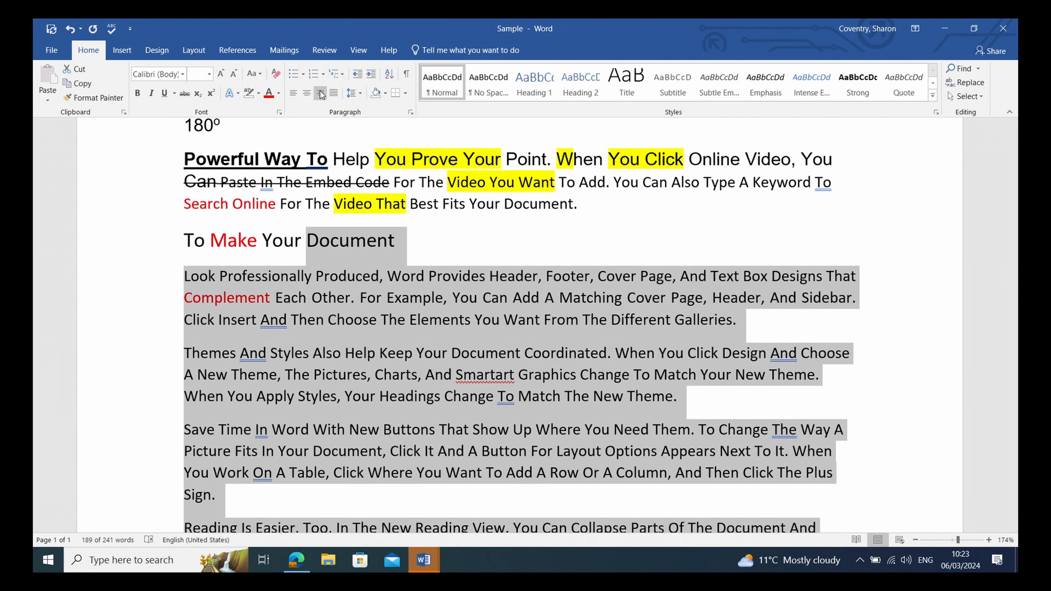
left_click(334, 94)
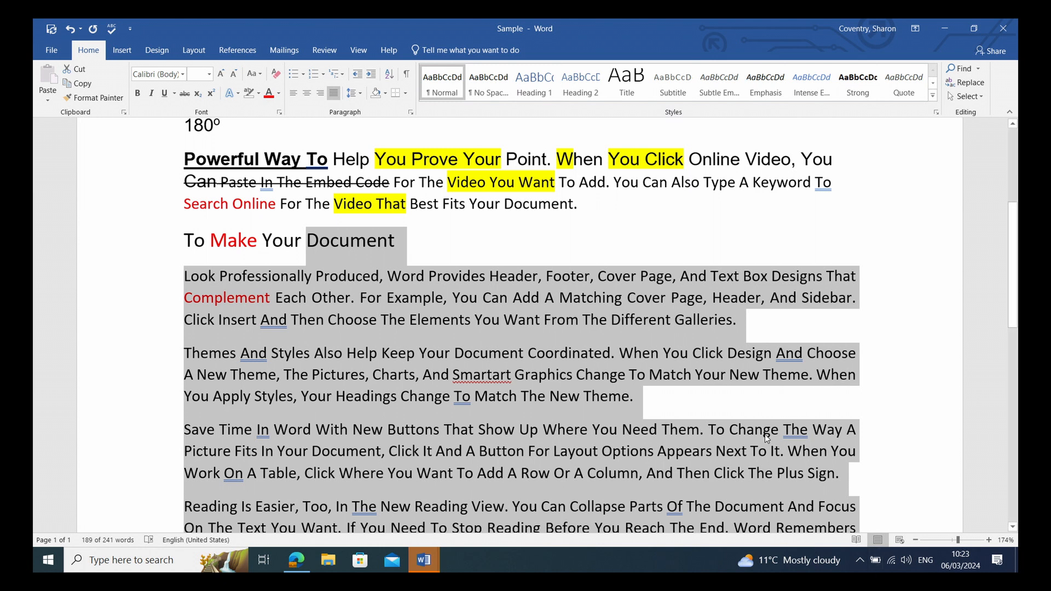
left_click(764, 433)
Select the paragraph beginning "Look Professionally Produced" and open its line spacing choices.
scroll(669, 349, "down", 2)
scroll(629, 356, "up", 4)
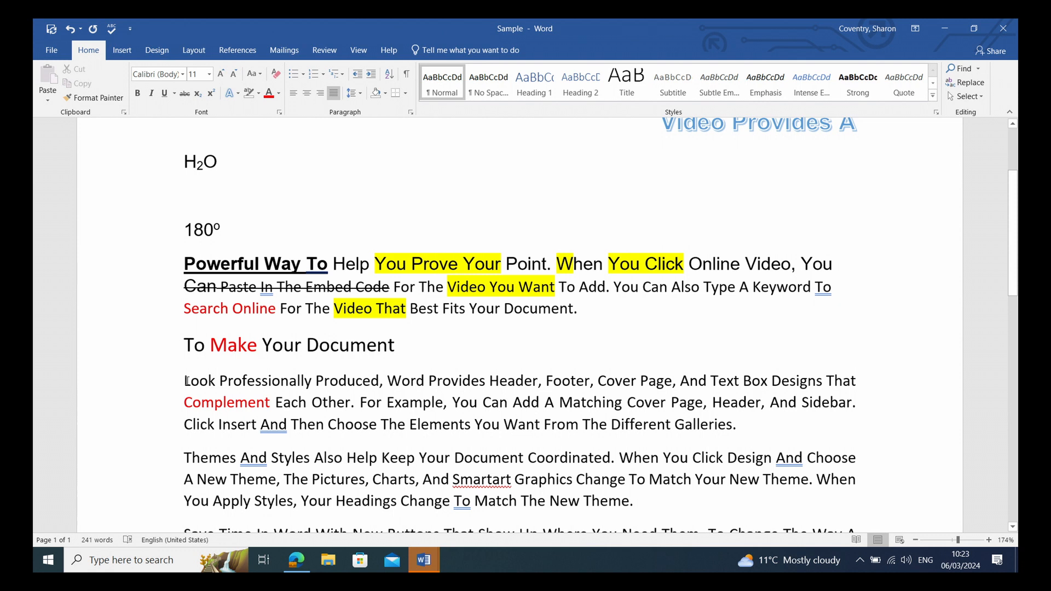
left_click_drag(210, 383, 747, 434)
left_click(361, 95)
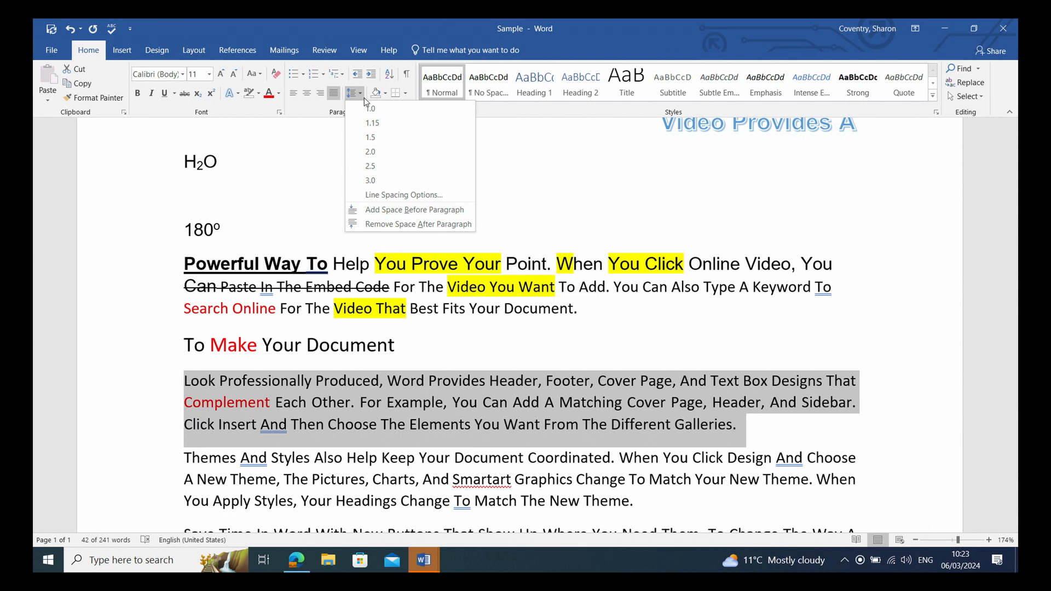